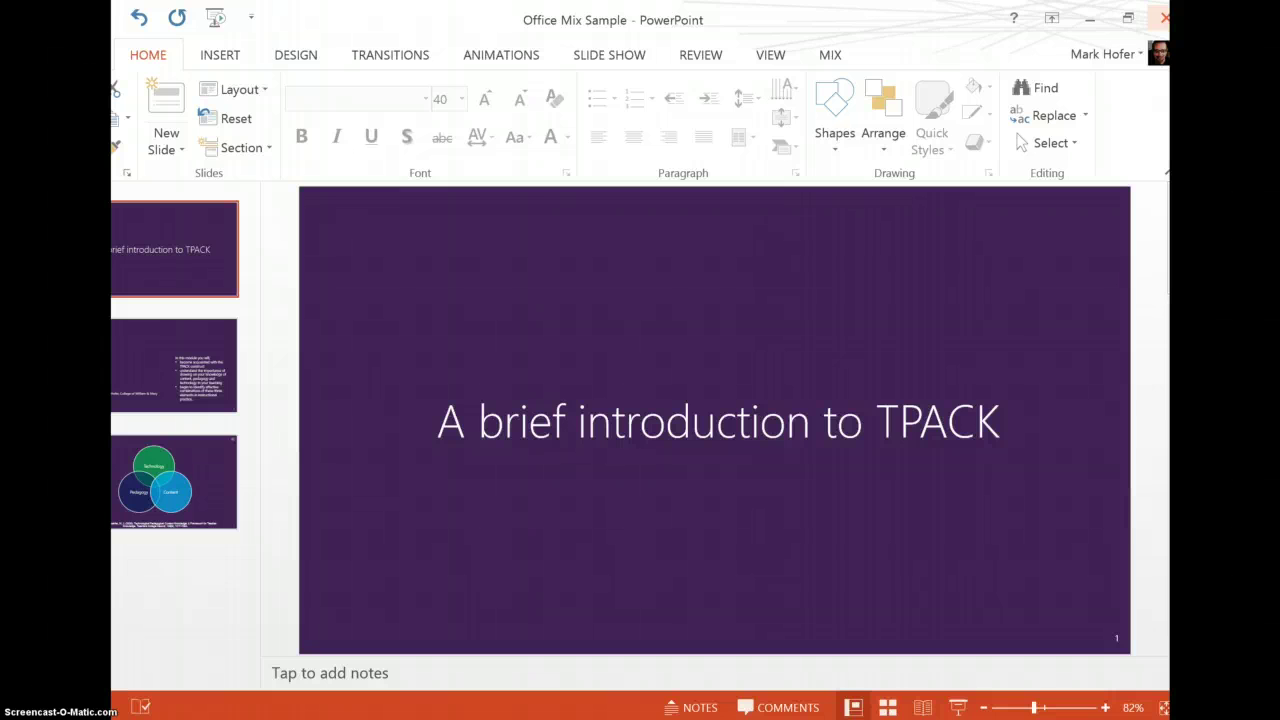
Step: Select slide 2 with the module objectives and bring up the Office Mix commands
left_click(174, 365)
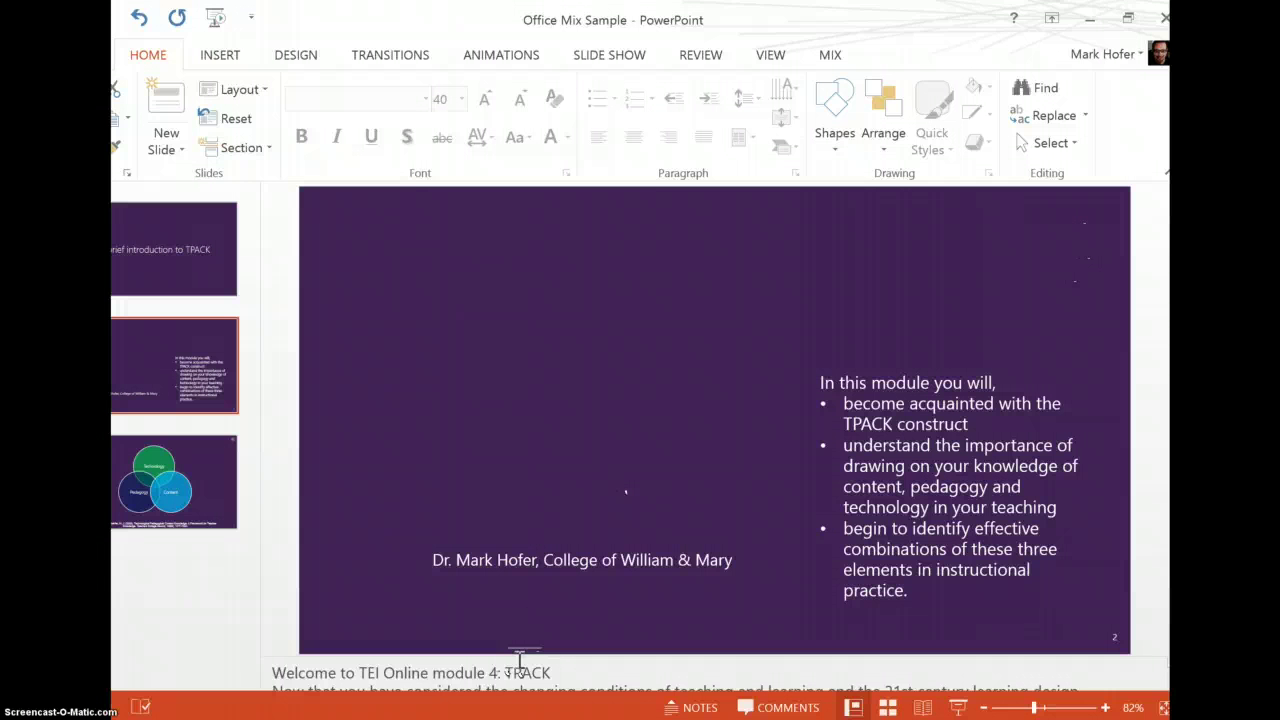
left_click(832, 57)
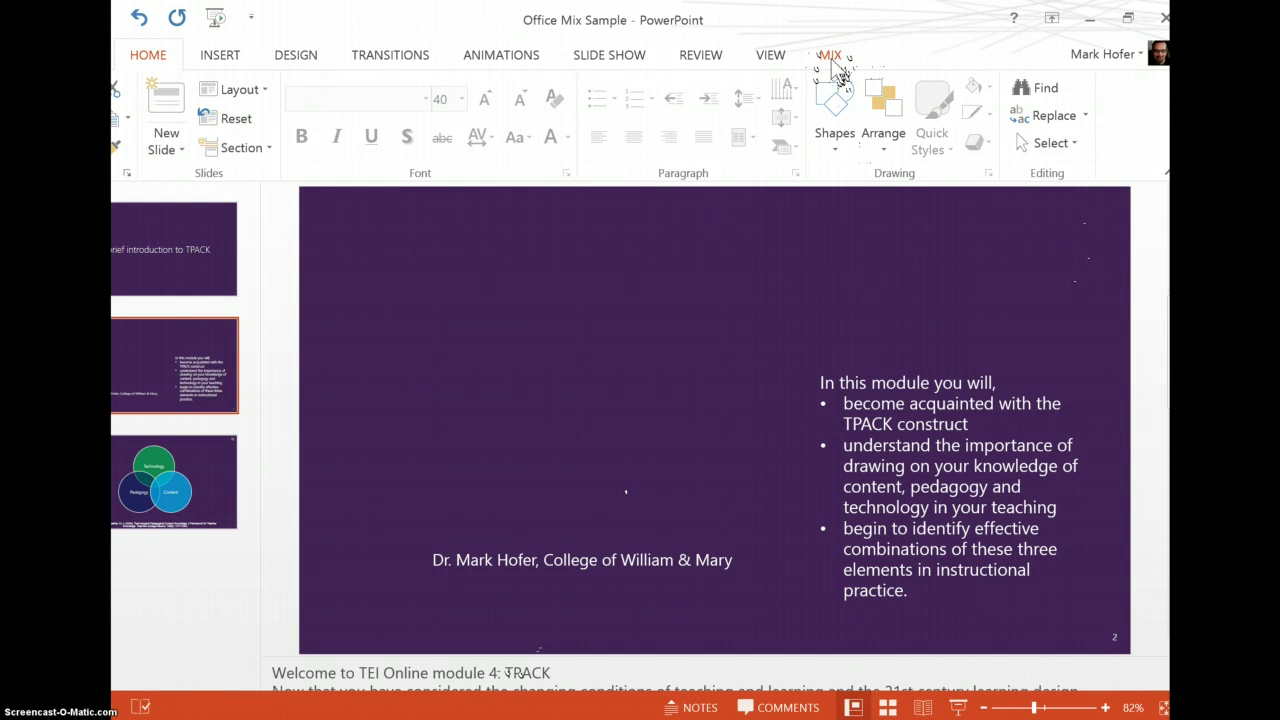
left_click(744, 80)
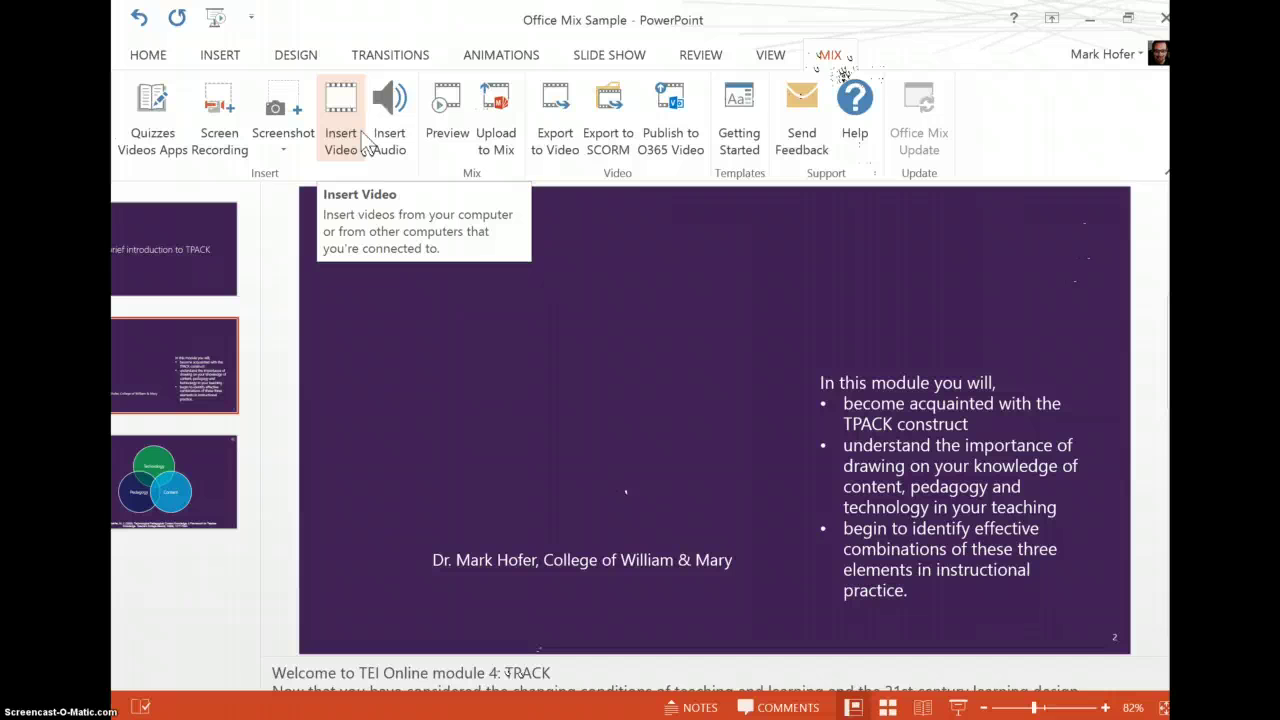
left_click(390, 133)
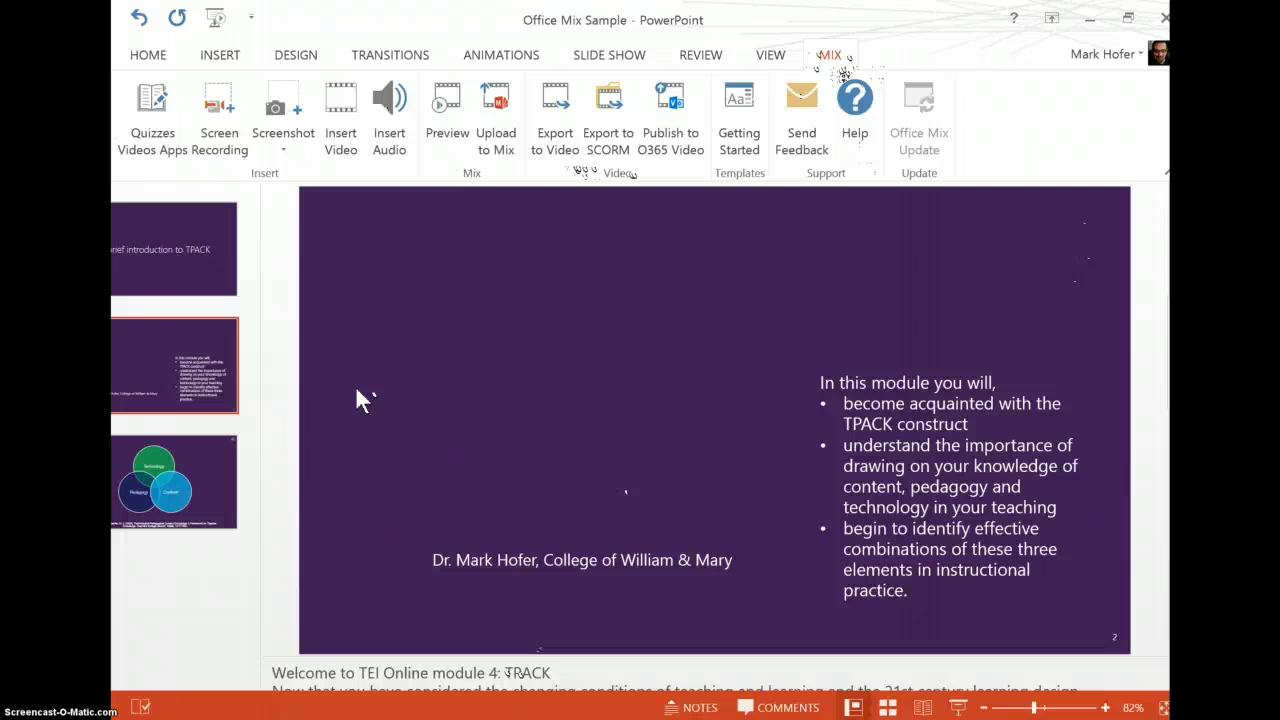
right_click(200, 356)
left_click(137, 357)
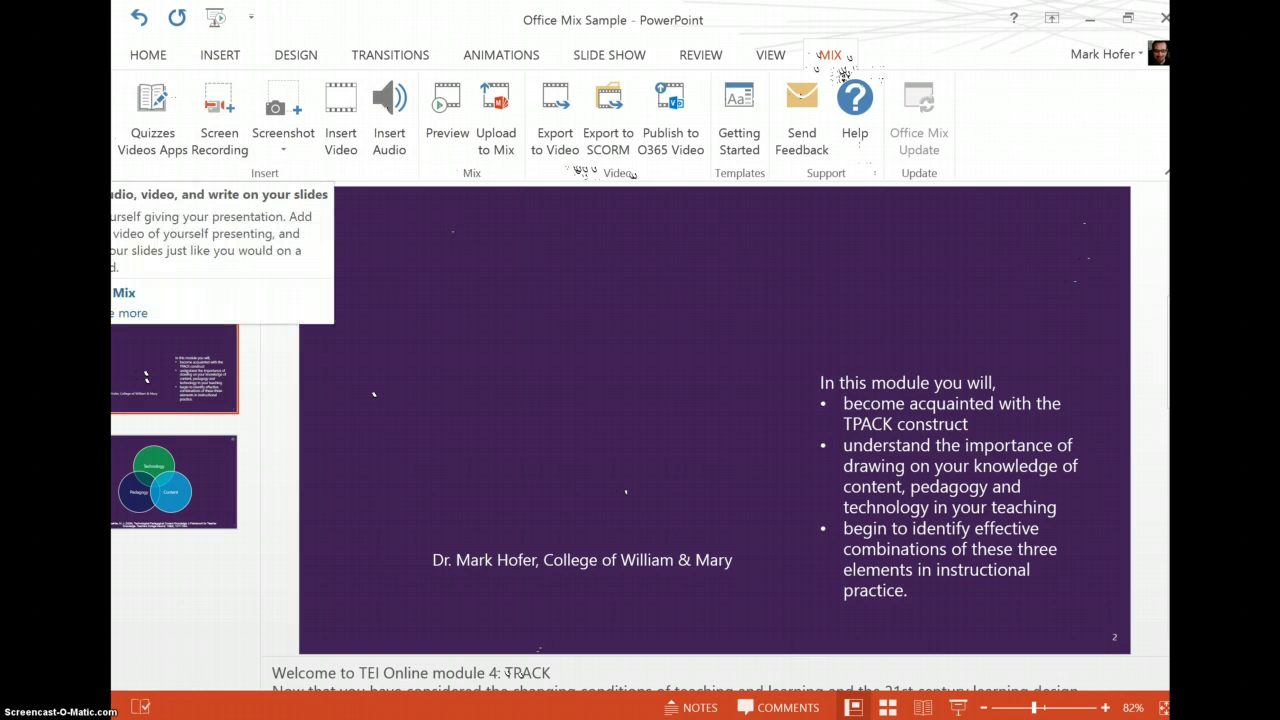
Step: Open slide 2 in the Mix recording view, show its slide notes and hide them again
left_click(219, 115)
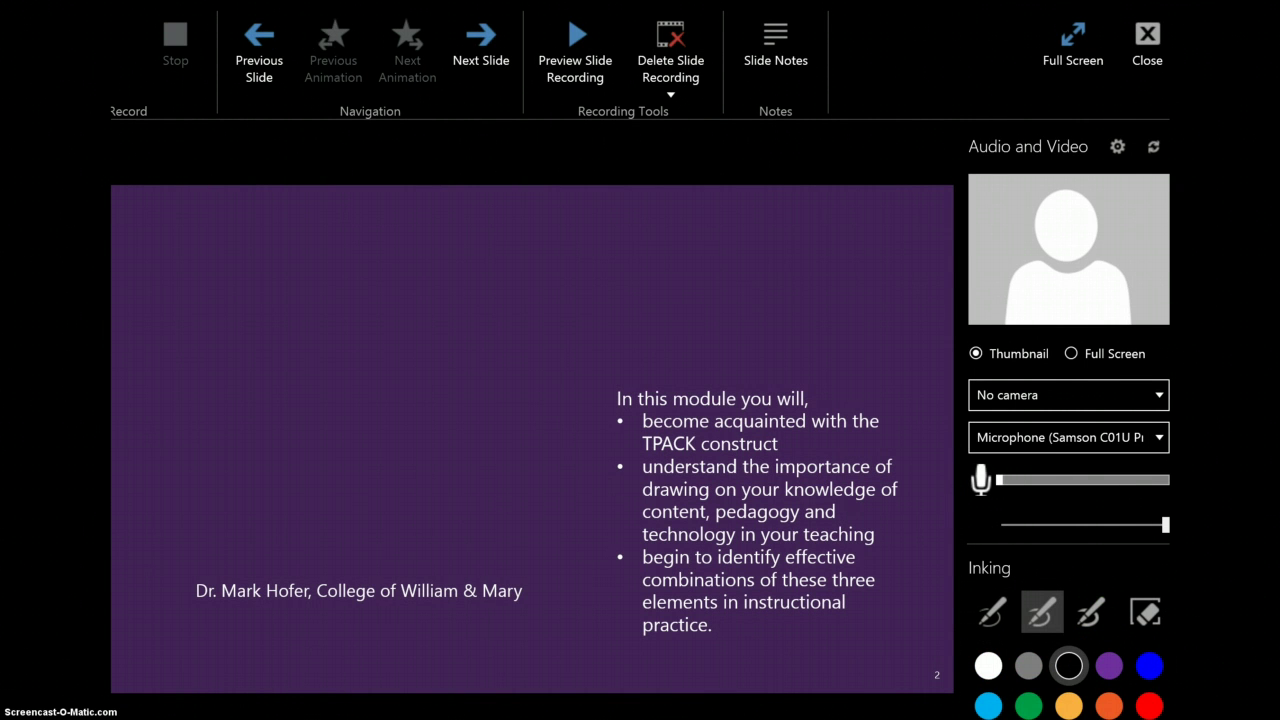
left_click(779, 44)
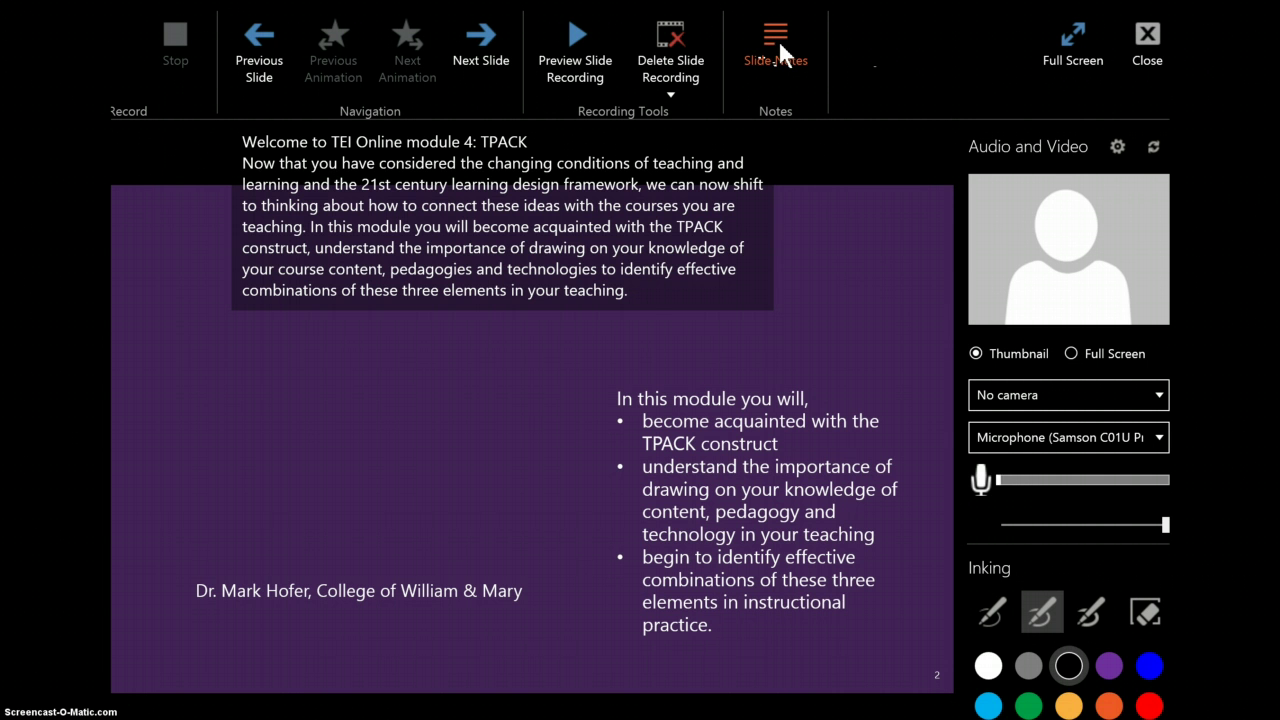
left_click(778, 39)
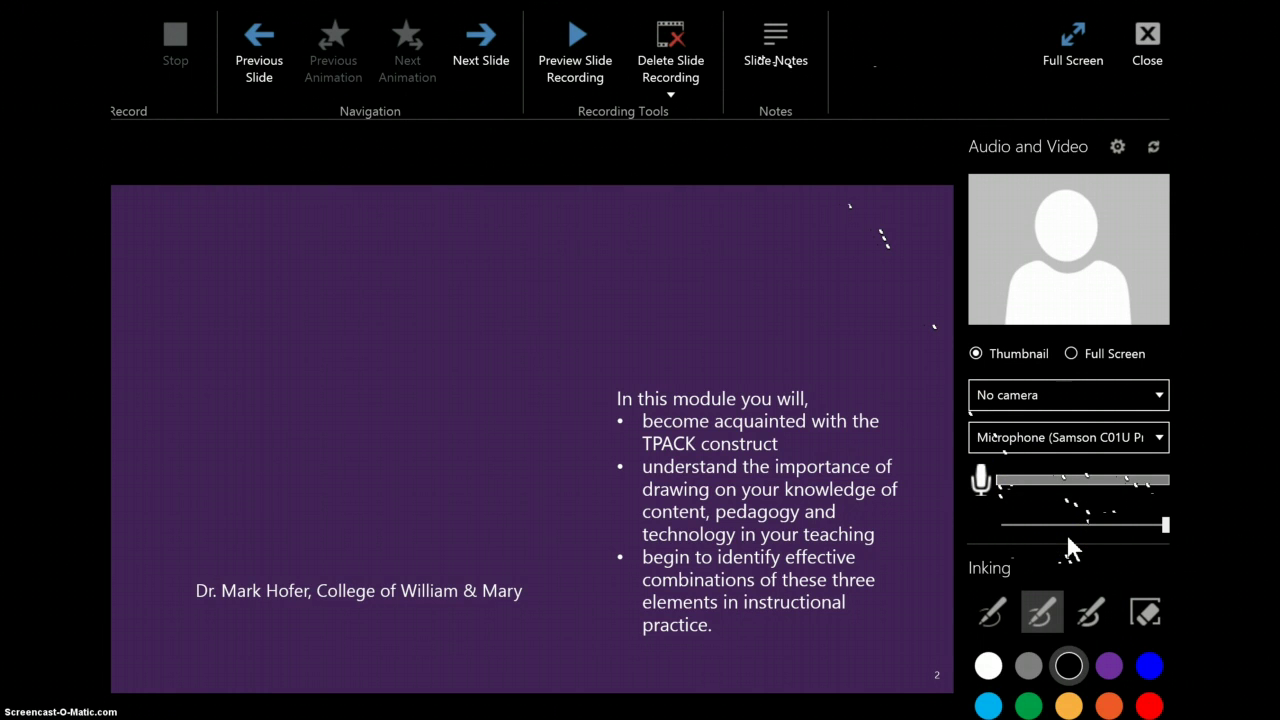
Step: Choose Microsoft LifeCam Front as the camera and start recording slide 2
left_click(1157, 531)
left_click(1158, 392)
left_click_drag(1158, 389, 1113, 459)
left_click(1113, 462)
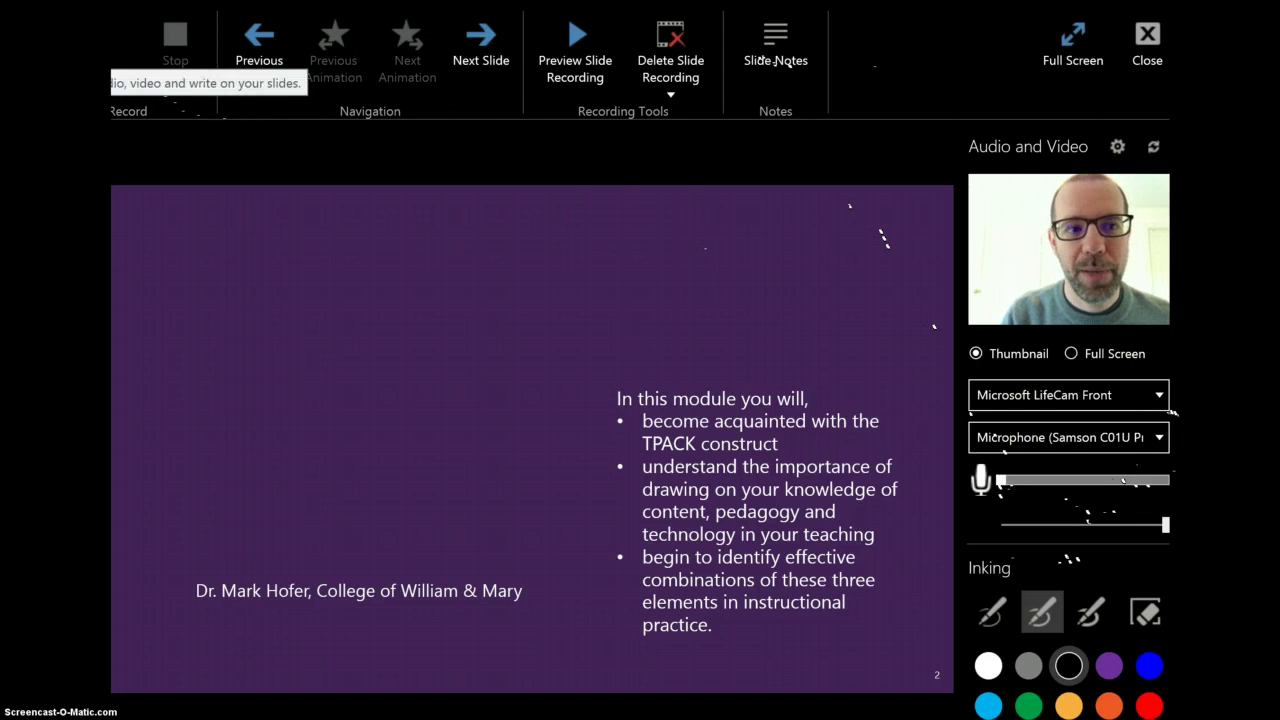
left_click(125, 45)
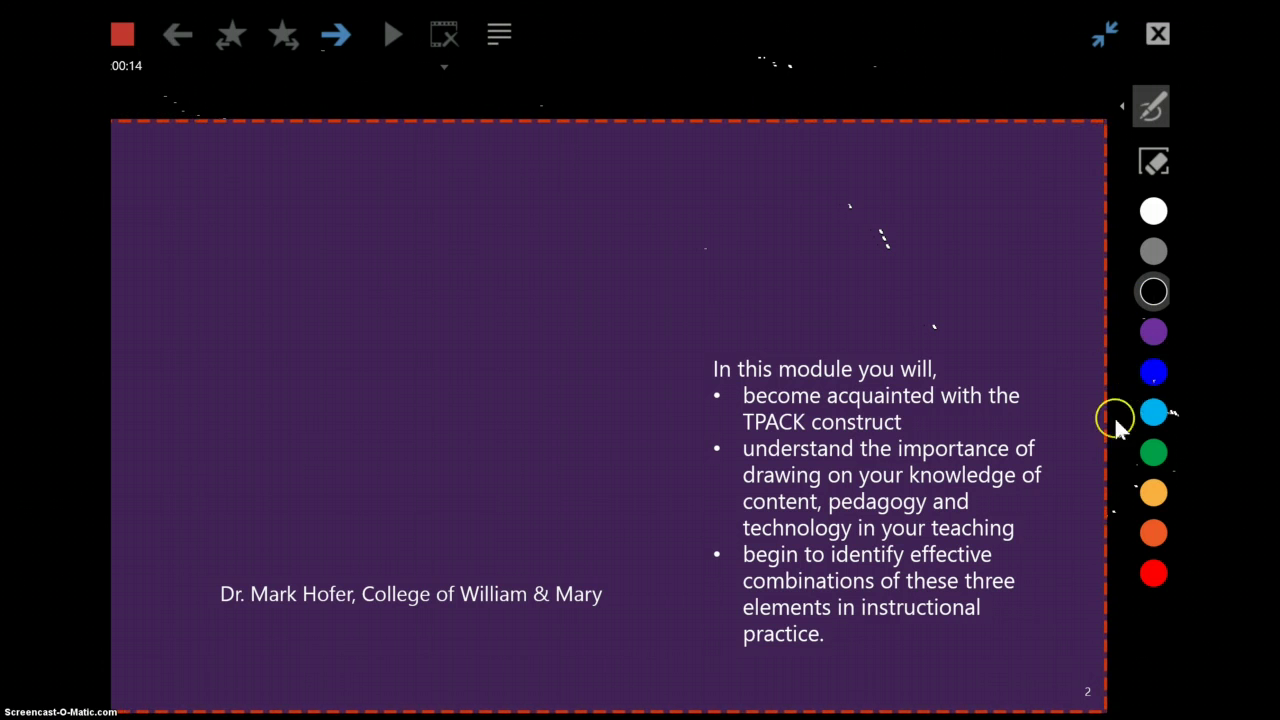
Step: Ink a blue arrow pointing at the presenter's name line and an orange loop around the module objectives while recording
left_click(1155, 374)
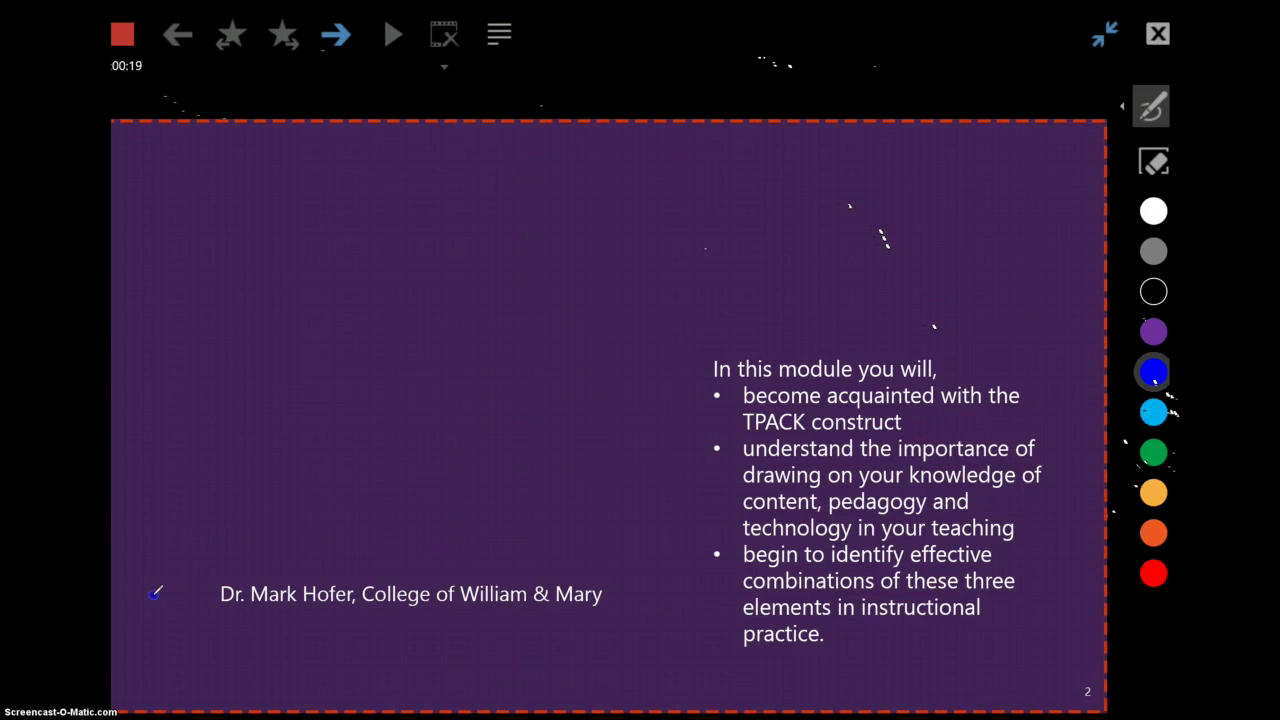
left_click_drag(152, 595, 214, 592)
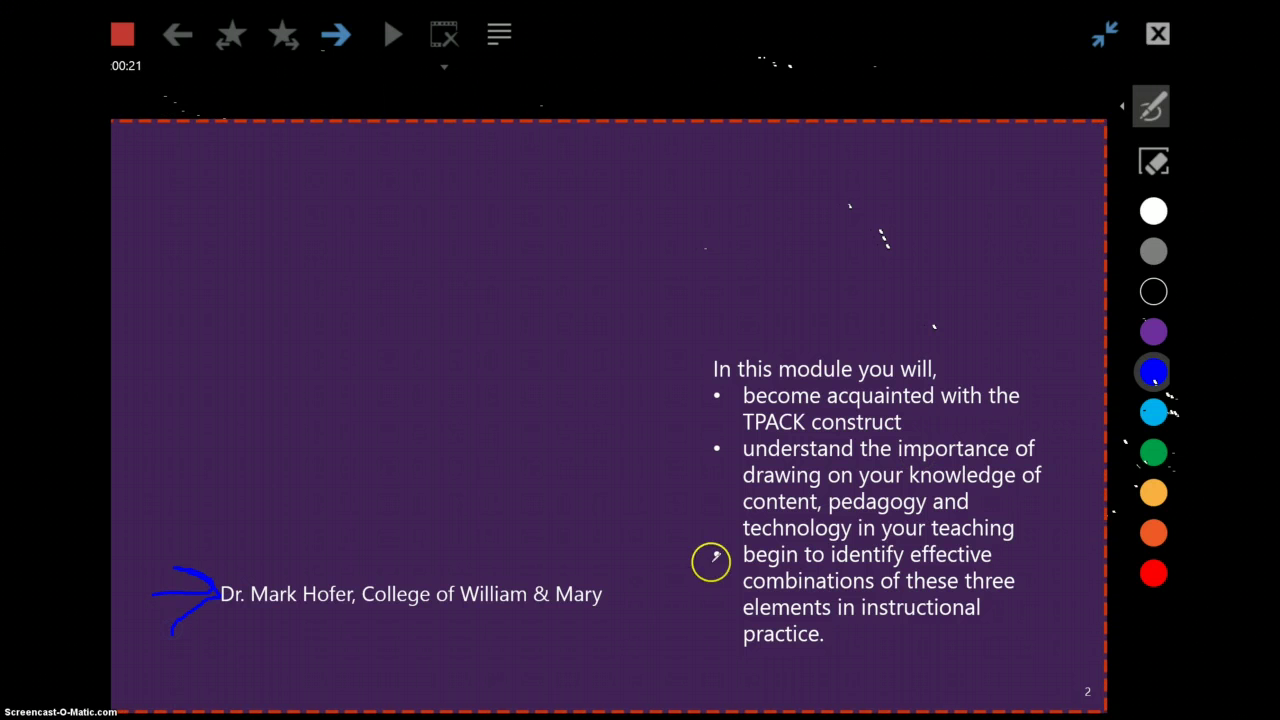
left_click(1153, 490)
mouse_move(963, 340)
left_mouse_down()
mouse_move(768, 333)
mouse_move(711, 491)
mouse_move(737, 523)
mouse_move(958, 550)
left_mouse_up()
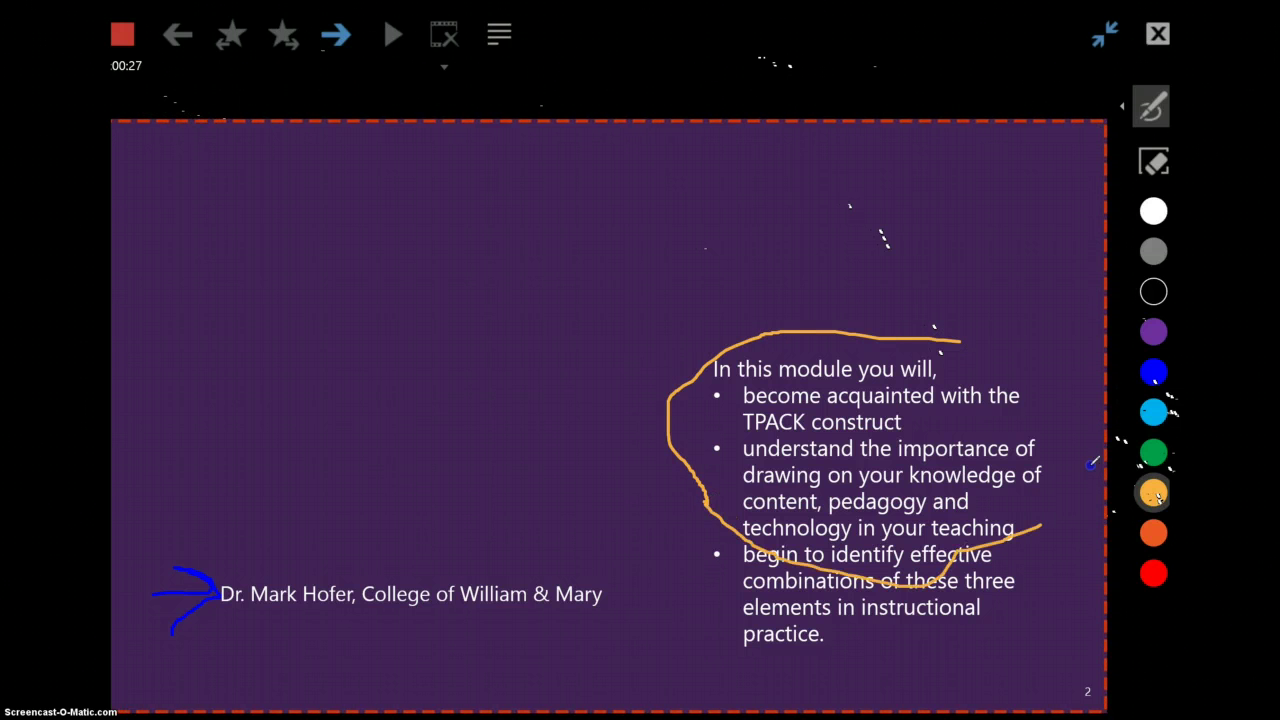
mouse_move(1098, 438)
left_mouse_down()
mouse_move(982, 350)
mouse_move(970, 325)
left_mouse_up()
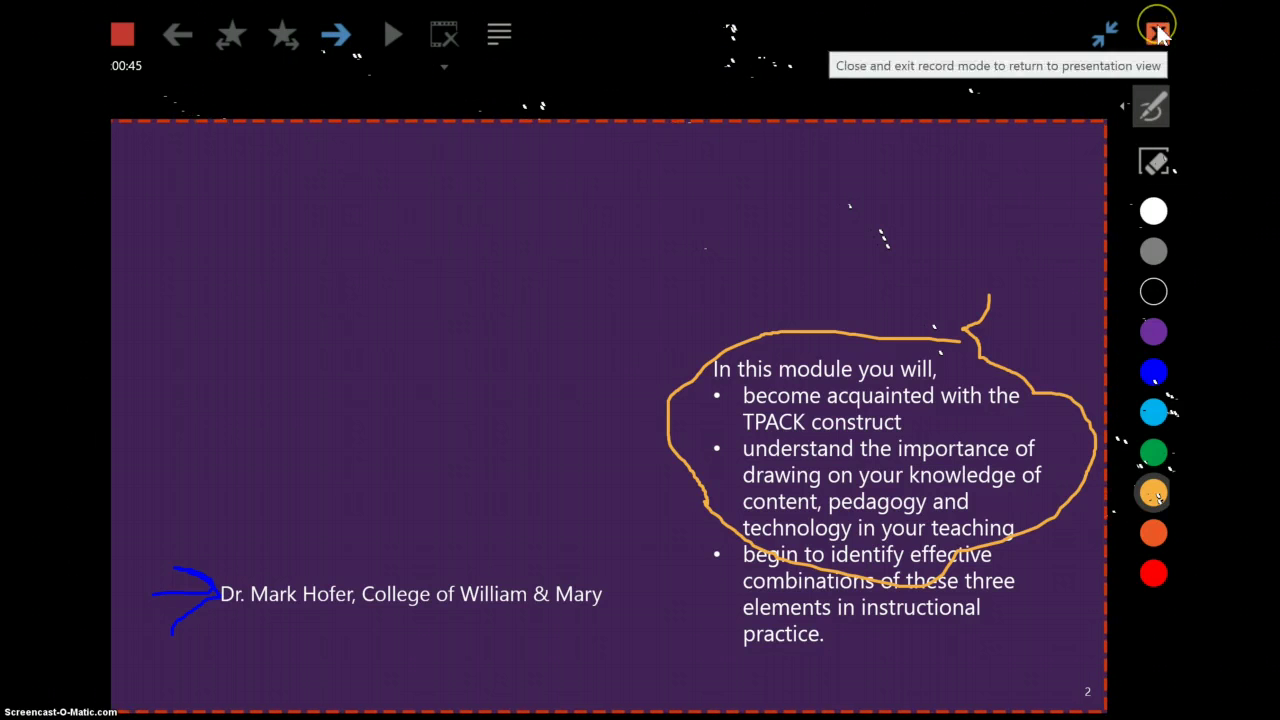
Step: Stop the recording, overwriting slide 2's existing one, and exit the recording view
left_click(122, 40)
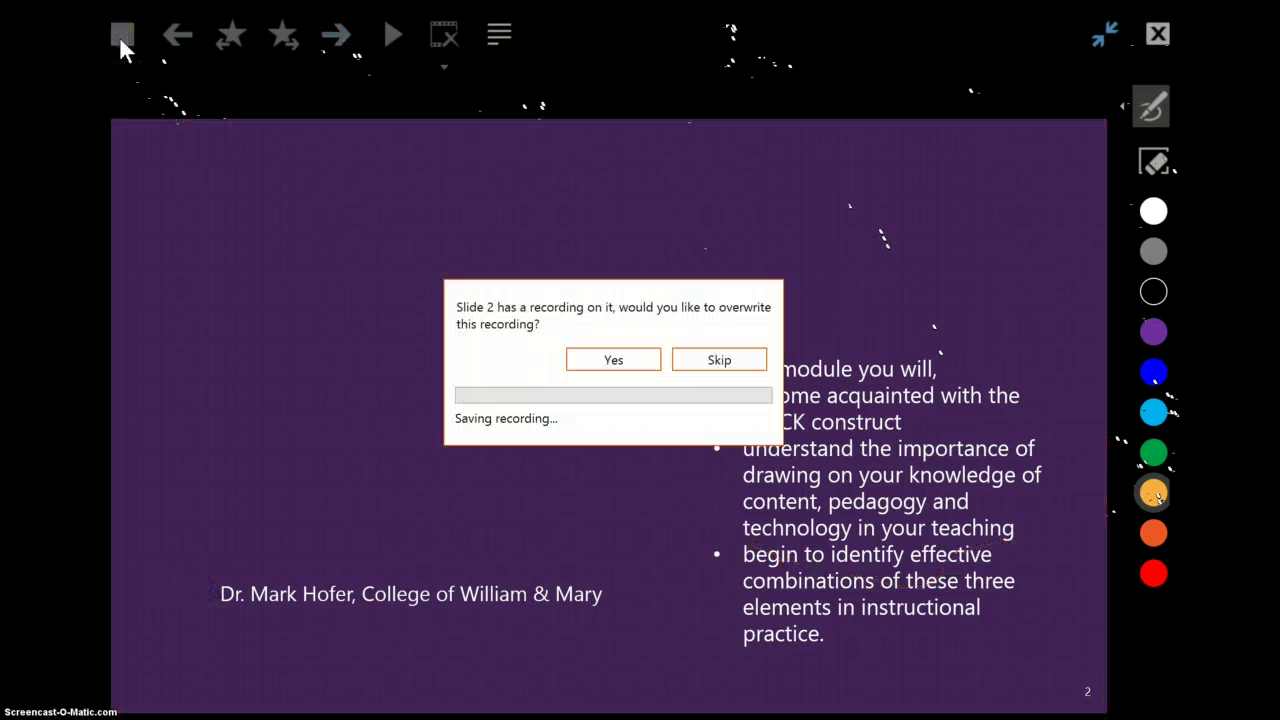
left_click(622, 360)
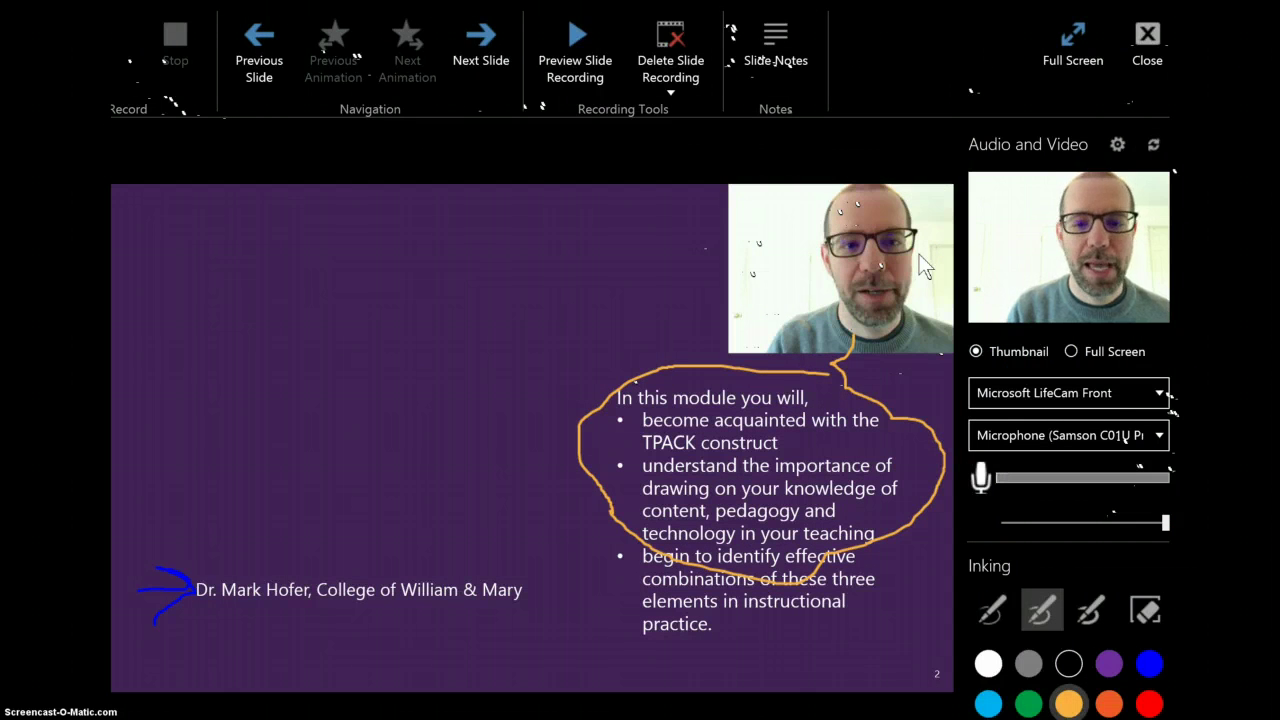
left_click(1140, 46)
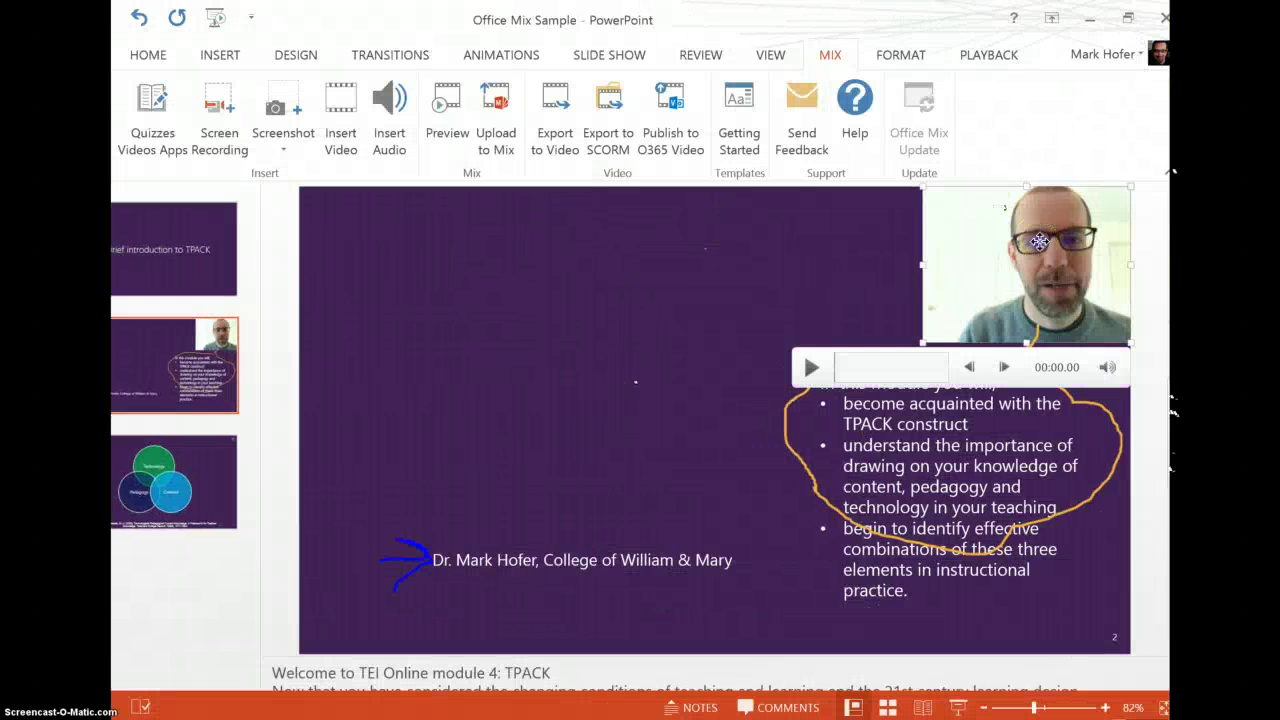
Step: Move the webcam video to the empty area above the presenter's name line on slide 2 and enlarge it
left_click_drag(1040, 241, 485, 300)
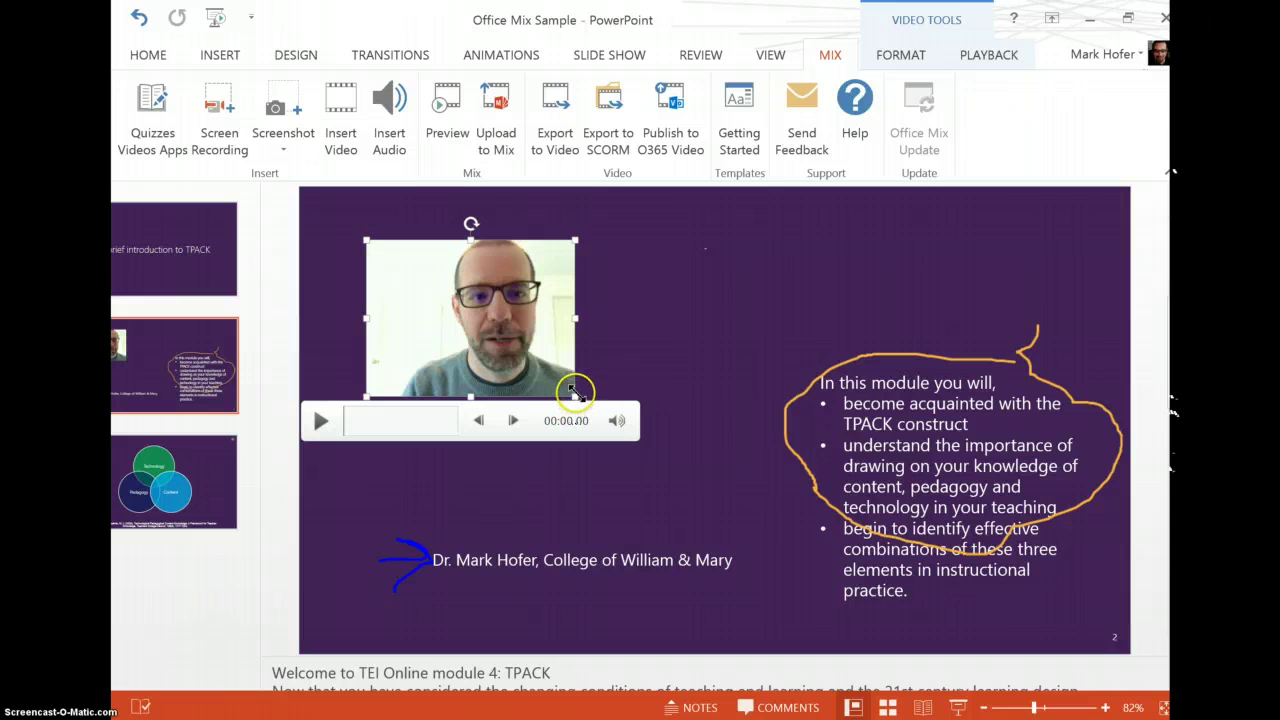
left_click_drag(575, 397, 743, 521)
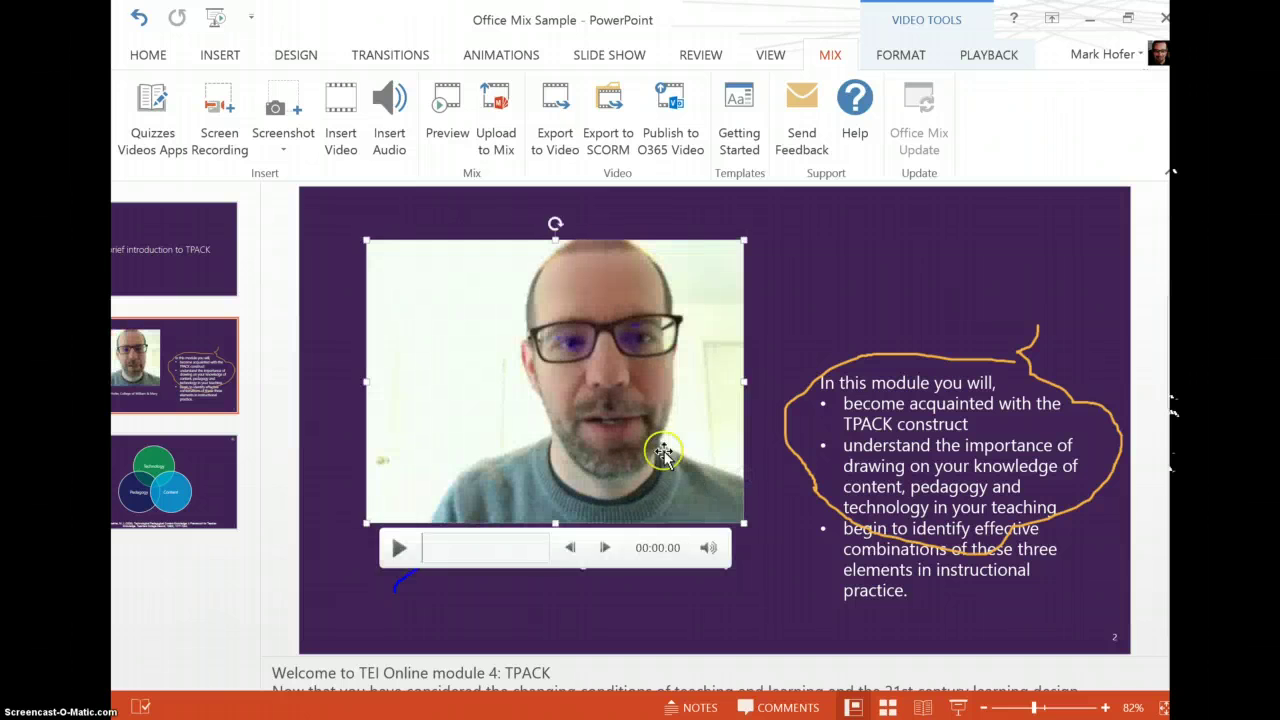
Step: Delete the recorded ink arrow and loop from slide 2
left_click(663, 453)
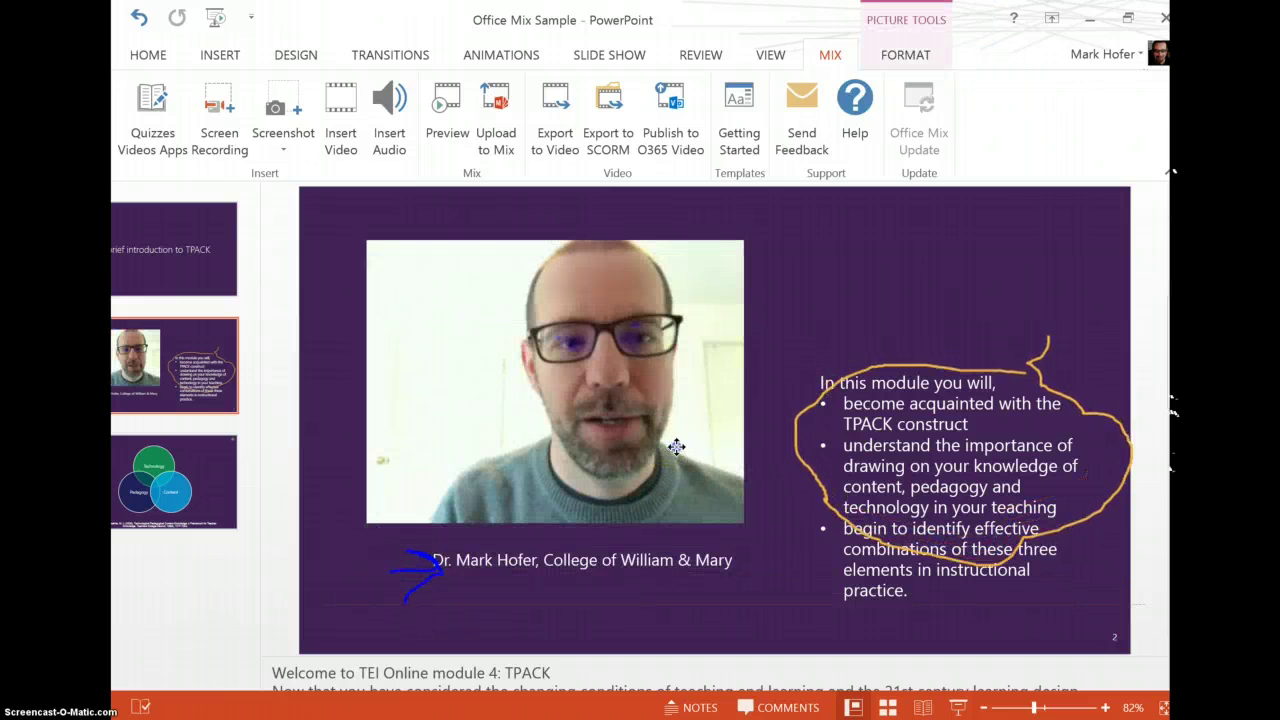
left_click(676, 447)
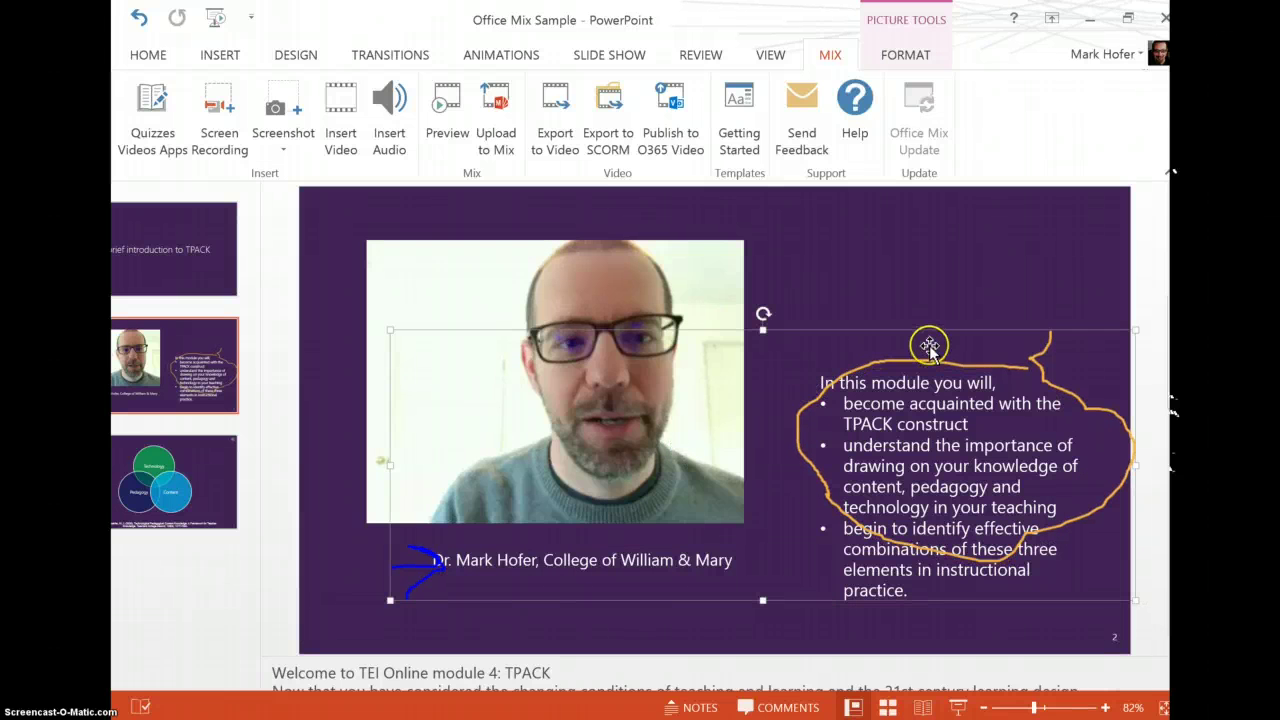
right_click(980, 283)
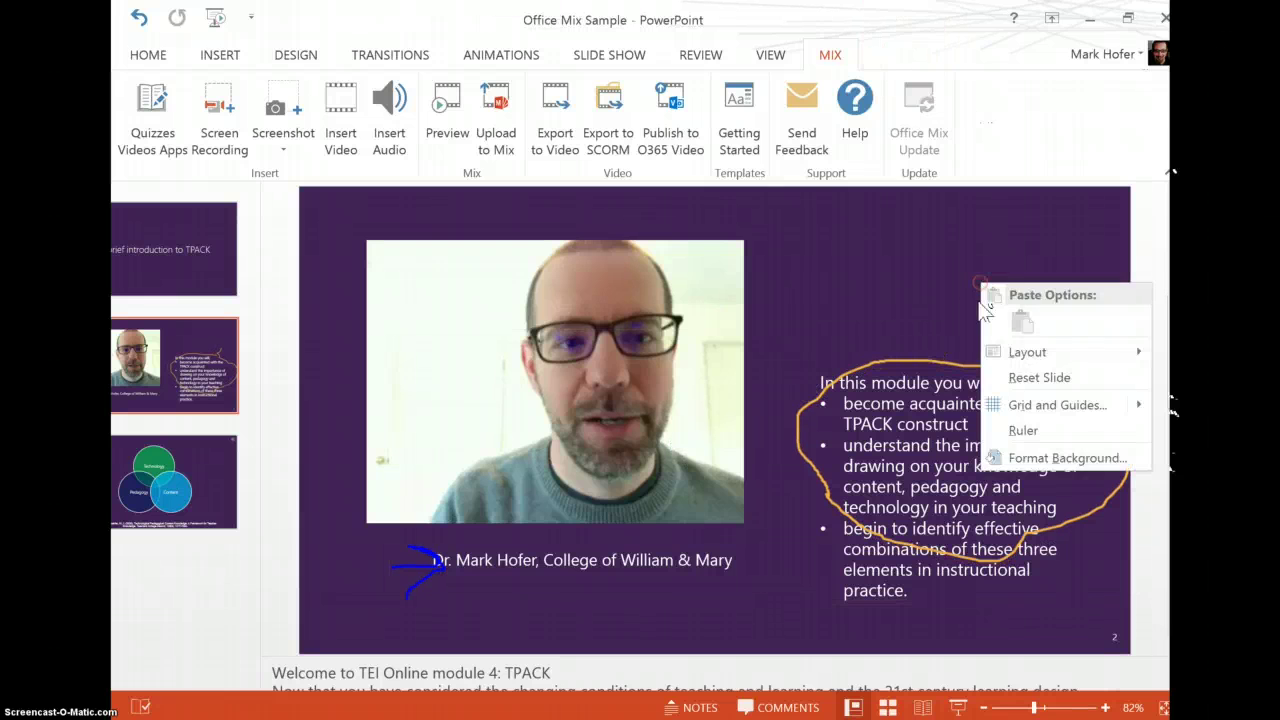
right_click(922, 366)
left_click(816, 228)
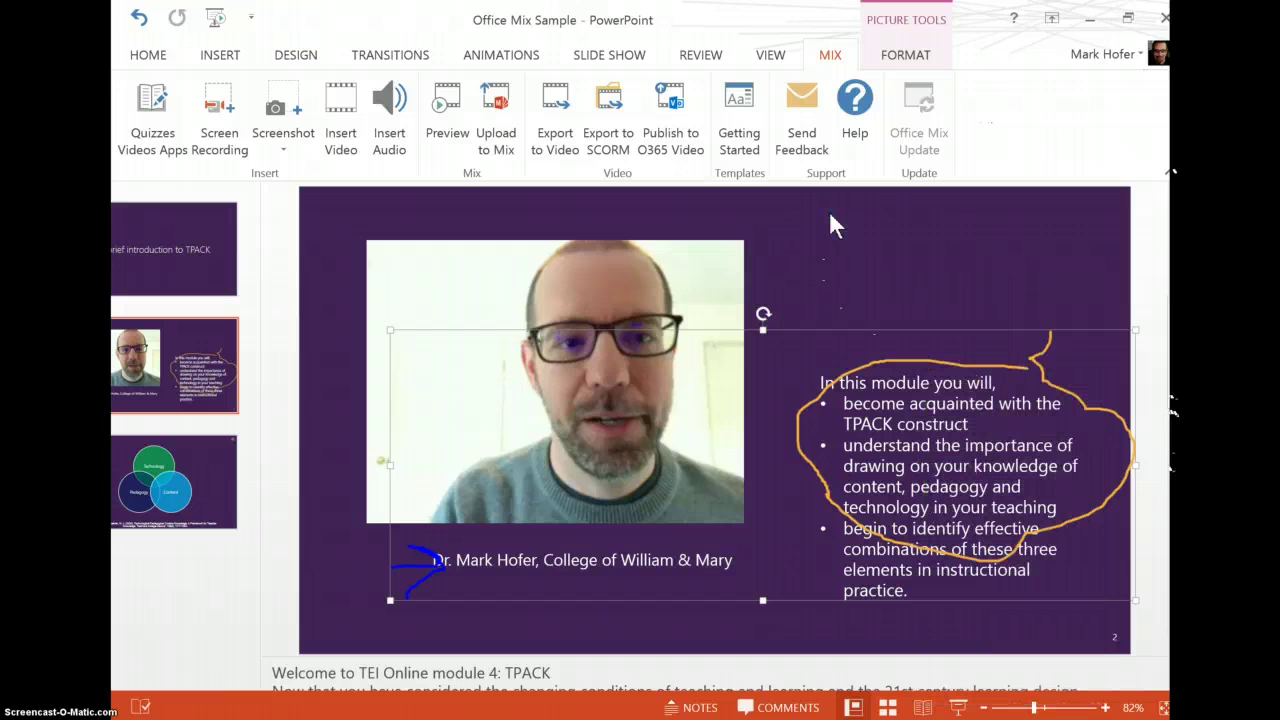
key("Delete")
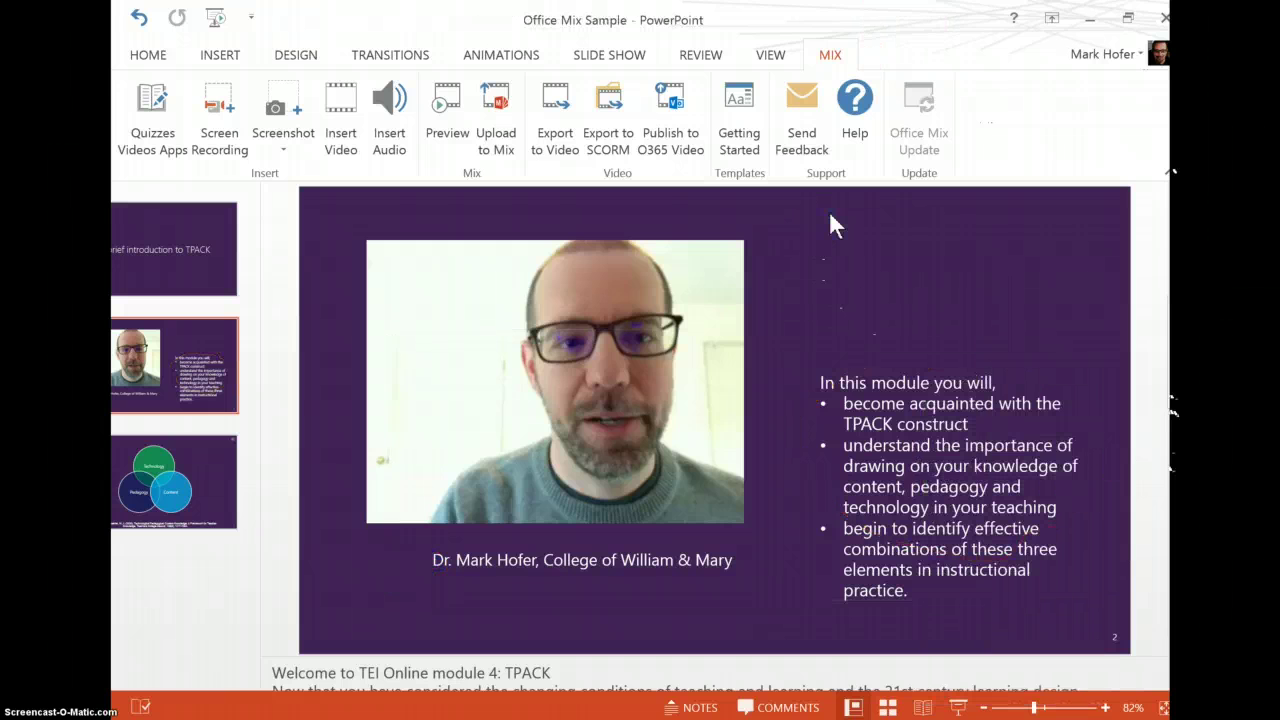
Step: Play the first few seconds of slide 2's webcam video, pause it and deselect it
left_click(398, 558)
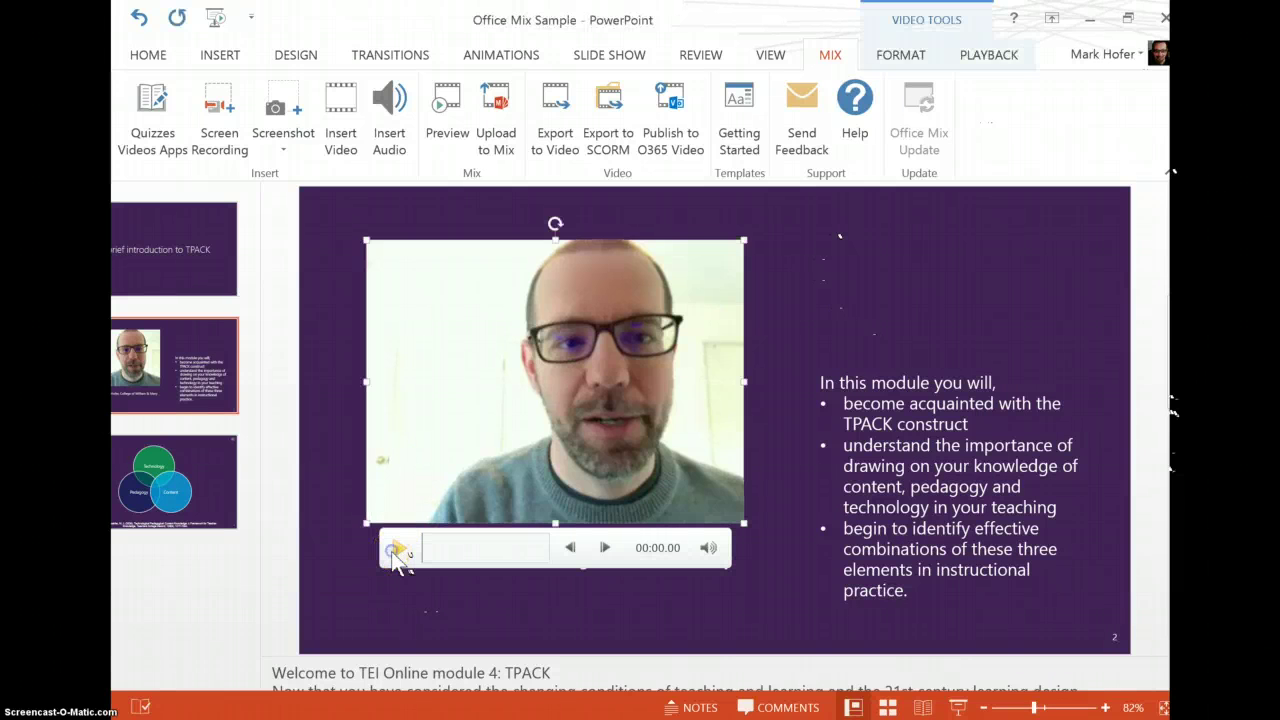
left_click(395, 550)
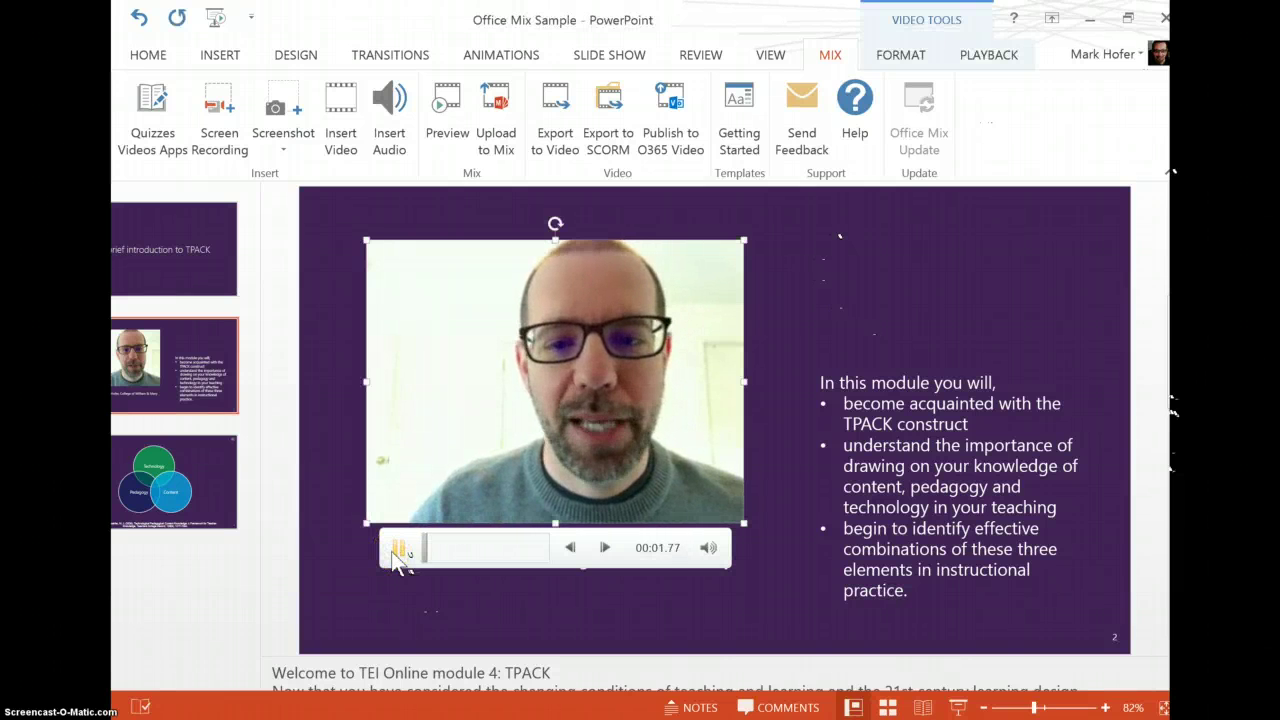
left_click(396, 553)
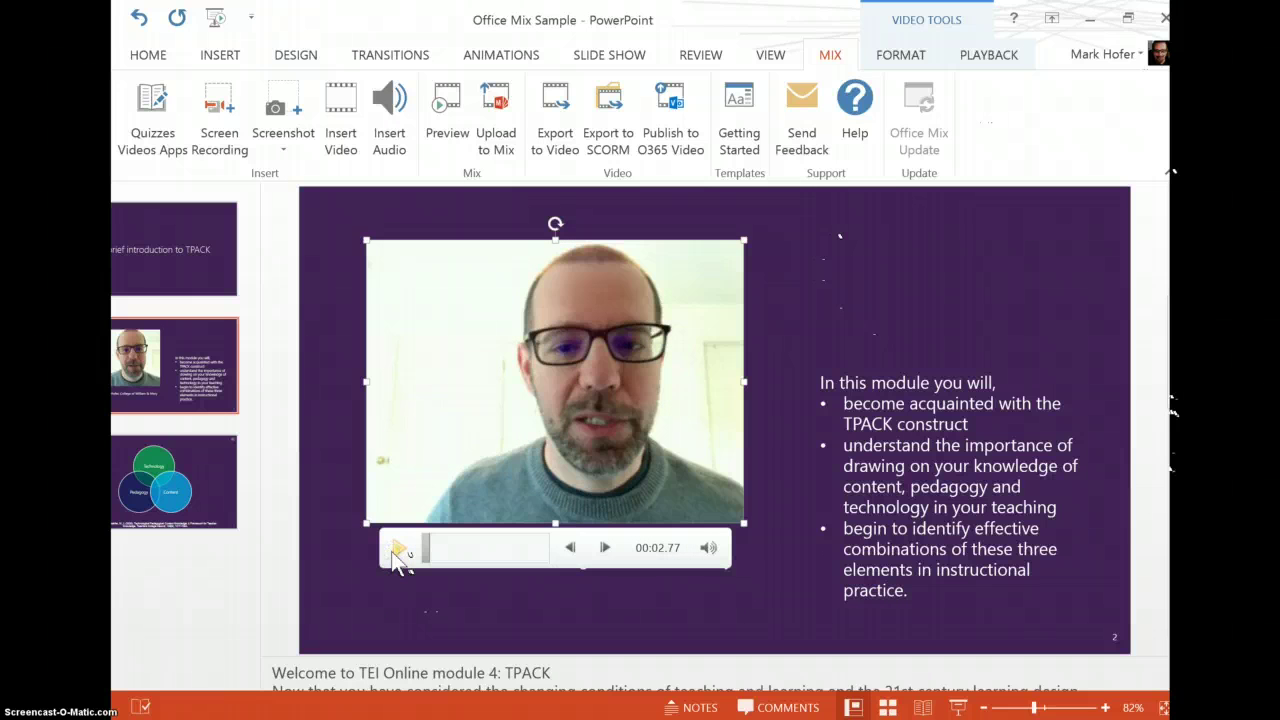
left_click(948, 318)
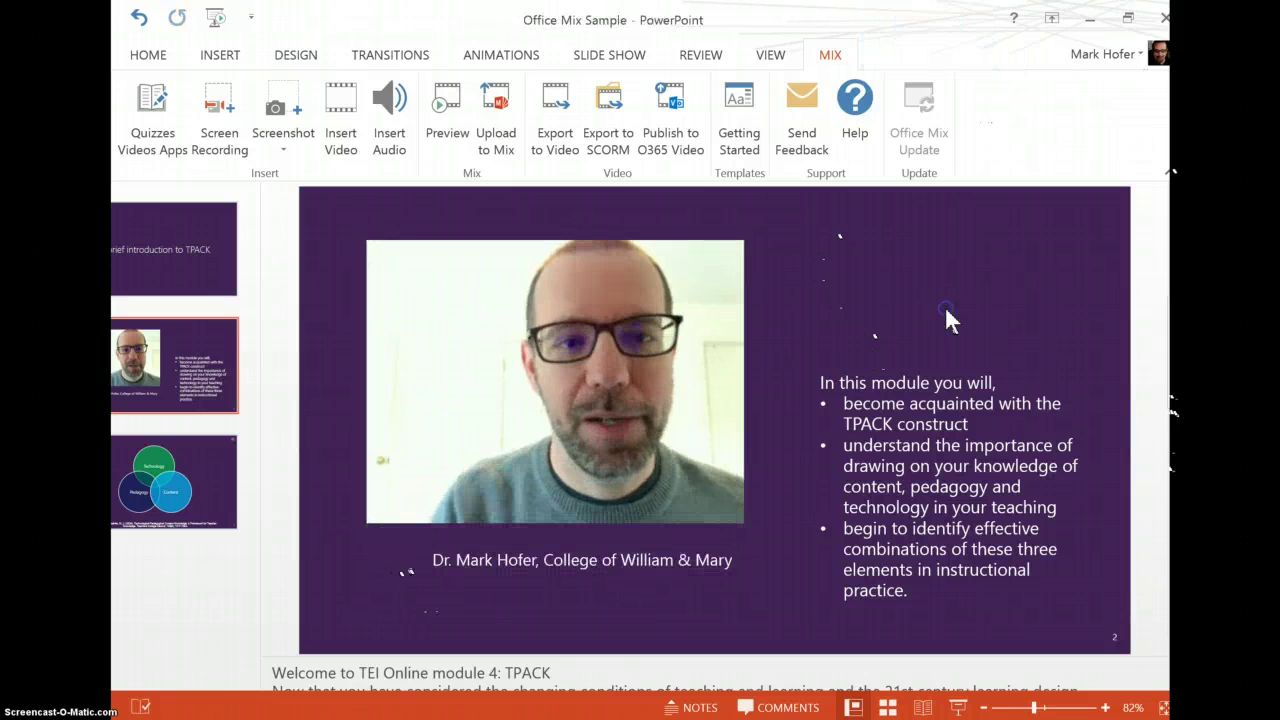
Step: Open slide 3 with the TPACK diagram in the recording view and set the camera to No camera
left_click(223, 452)
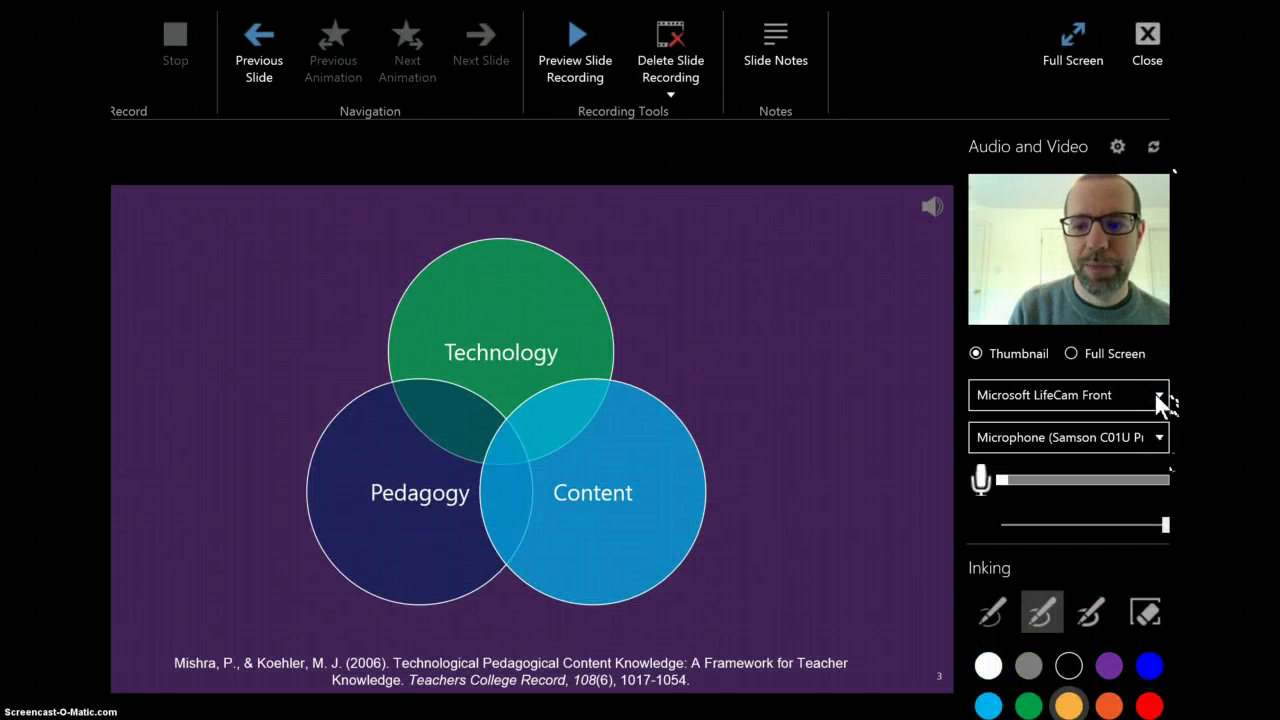
left_click(1158, 396)
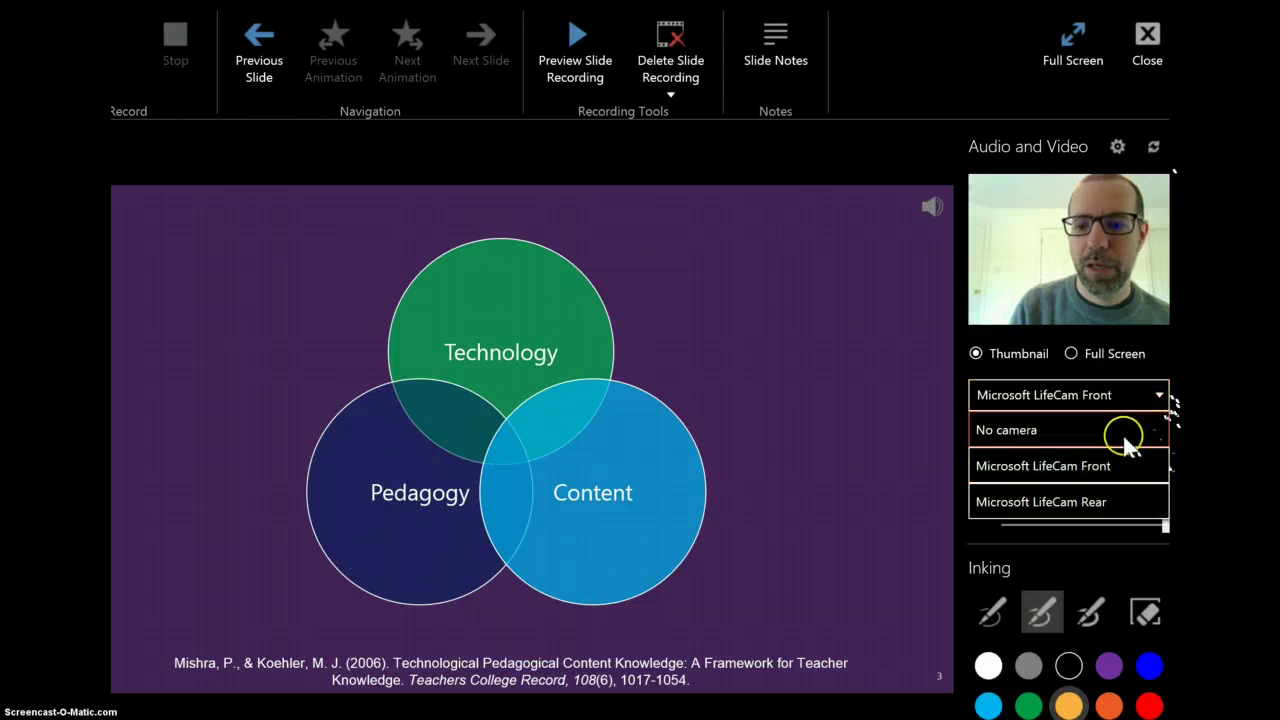
left_click(1123, 435)
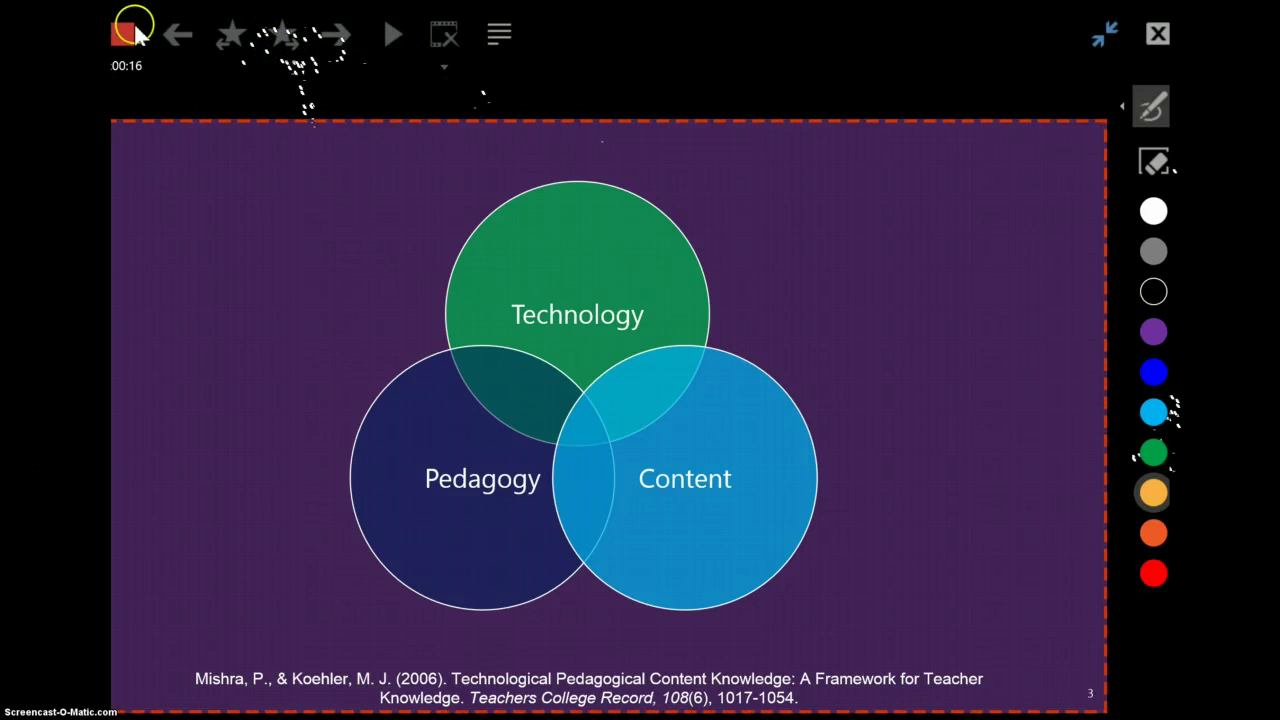
Step: Stop the audio-only recording, overwriting slide 3's existing one, and exit the recording view
left_click(124, 36)
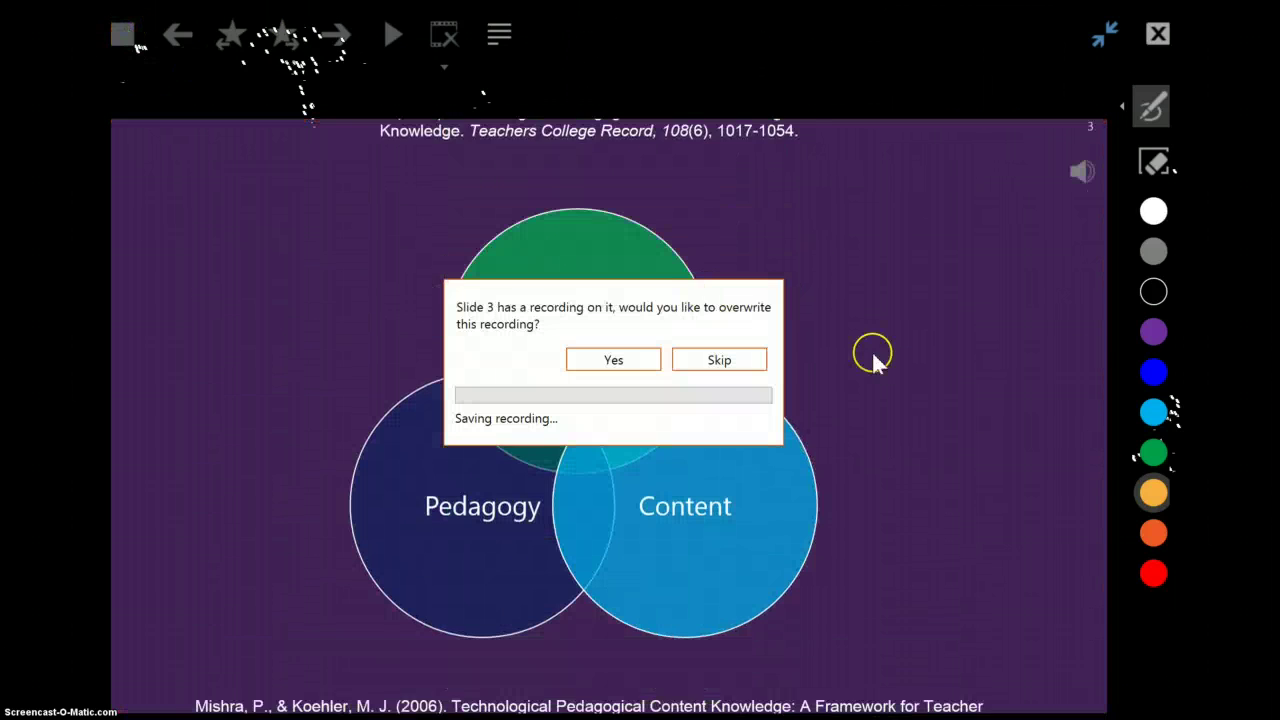
left_click(613, 360)
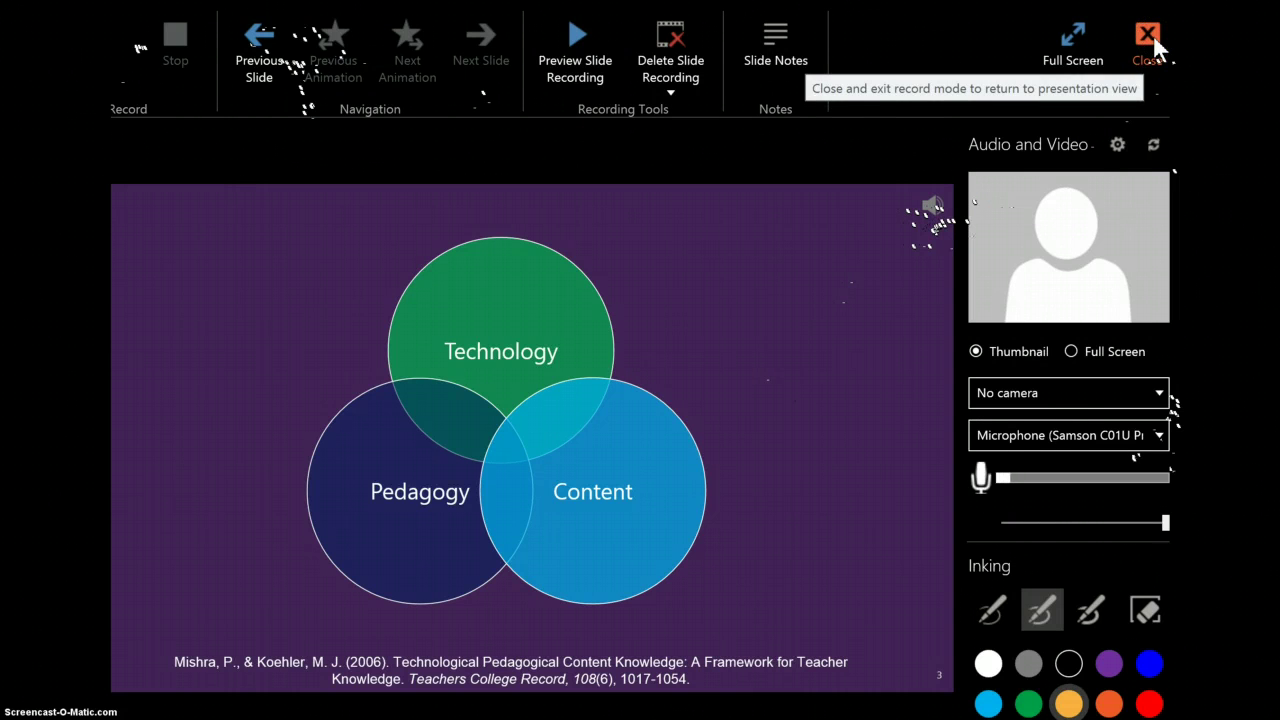
left_click(1153, 34)
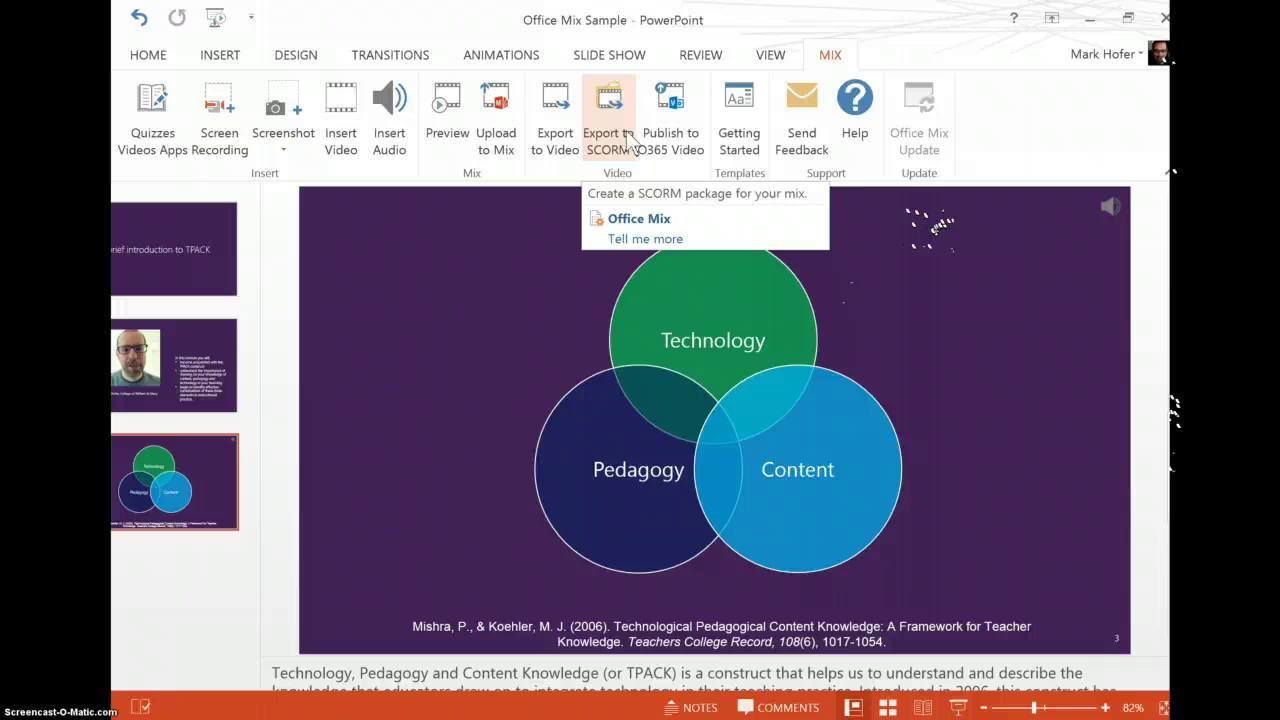
Step: Insert a Multiple Choice Quiz app on the TPACK diagram slide and undo the insertion
left_click(160, 100)
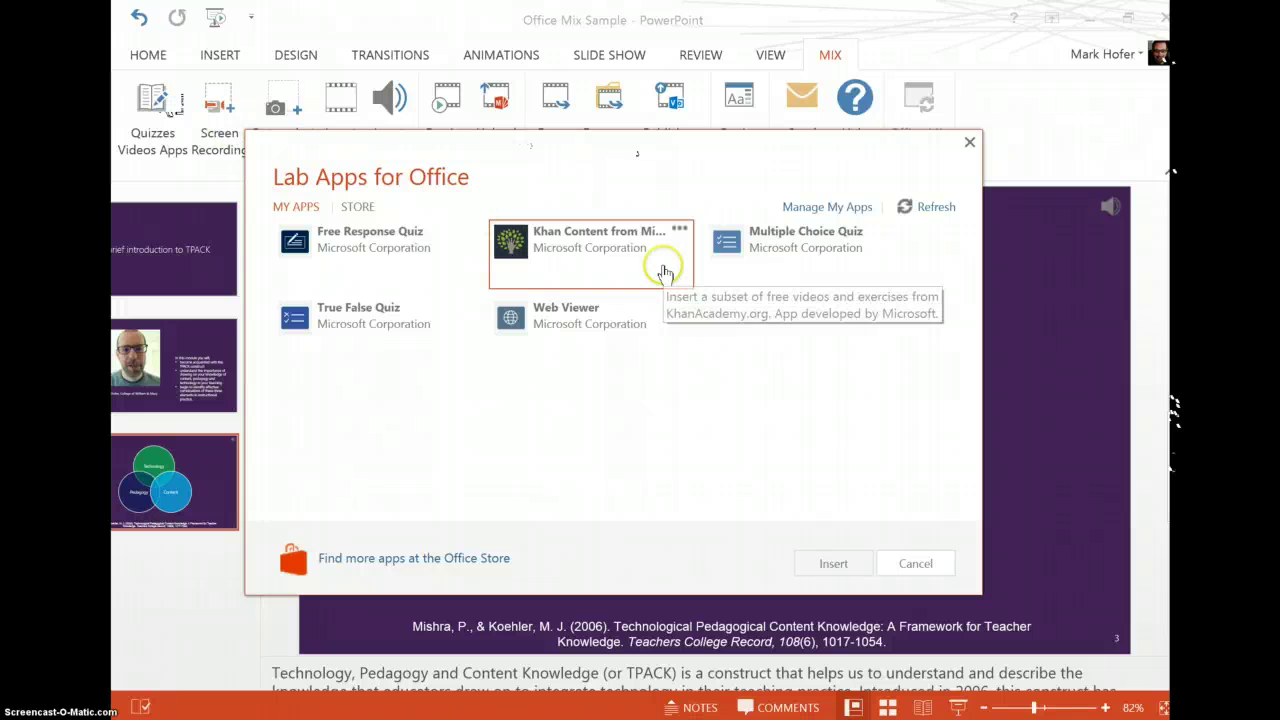
left_click(404, 373)
left_click(390, 242)
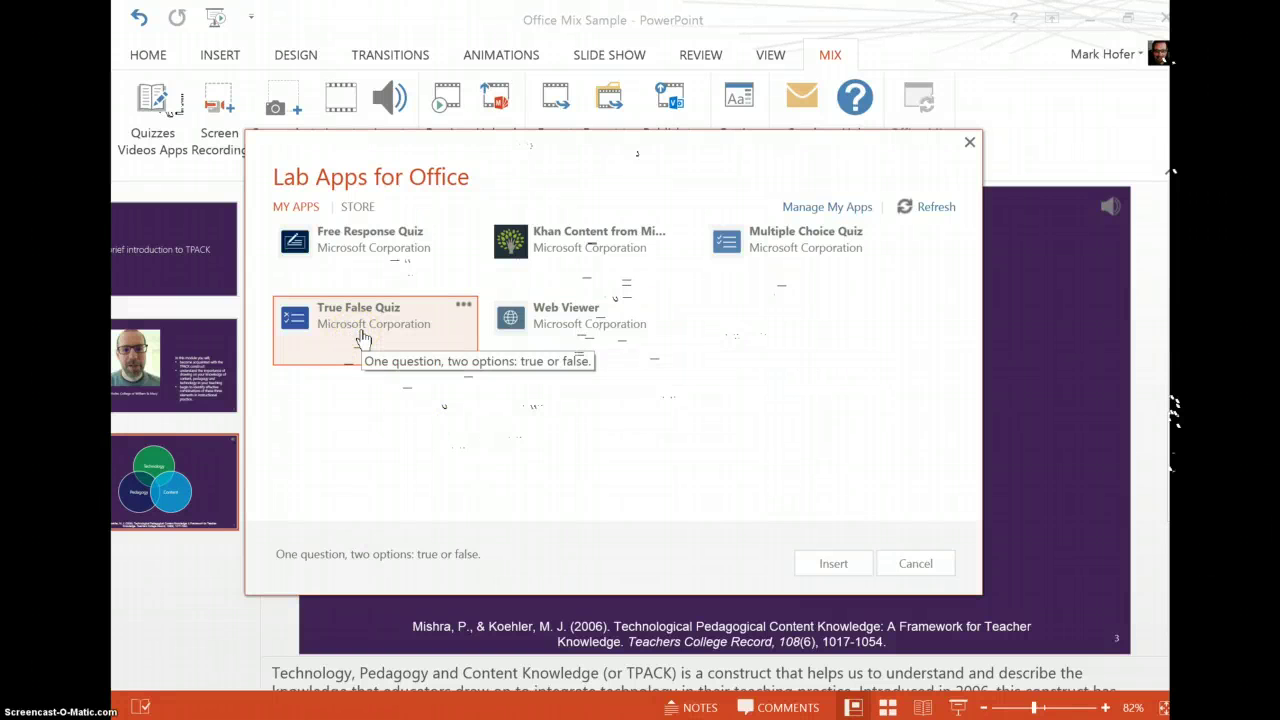
left_click(338, 350)
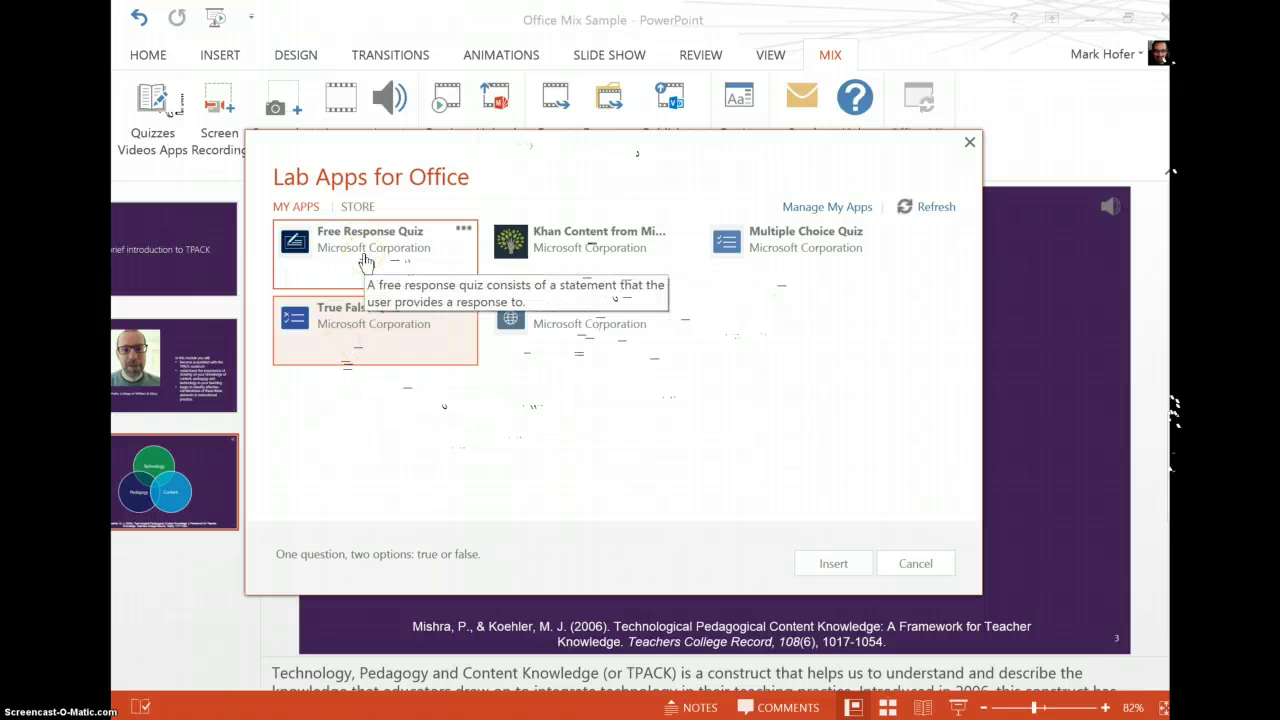
left_click(828, 230)
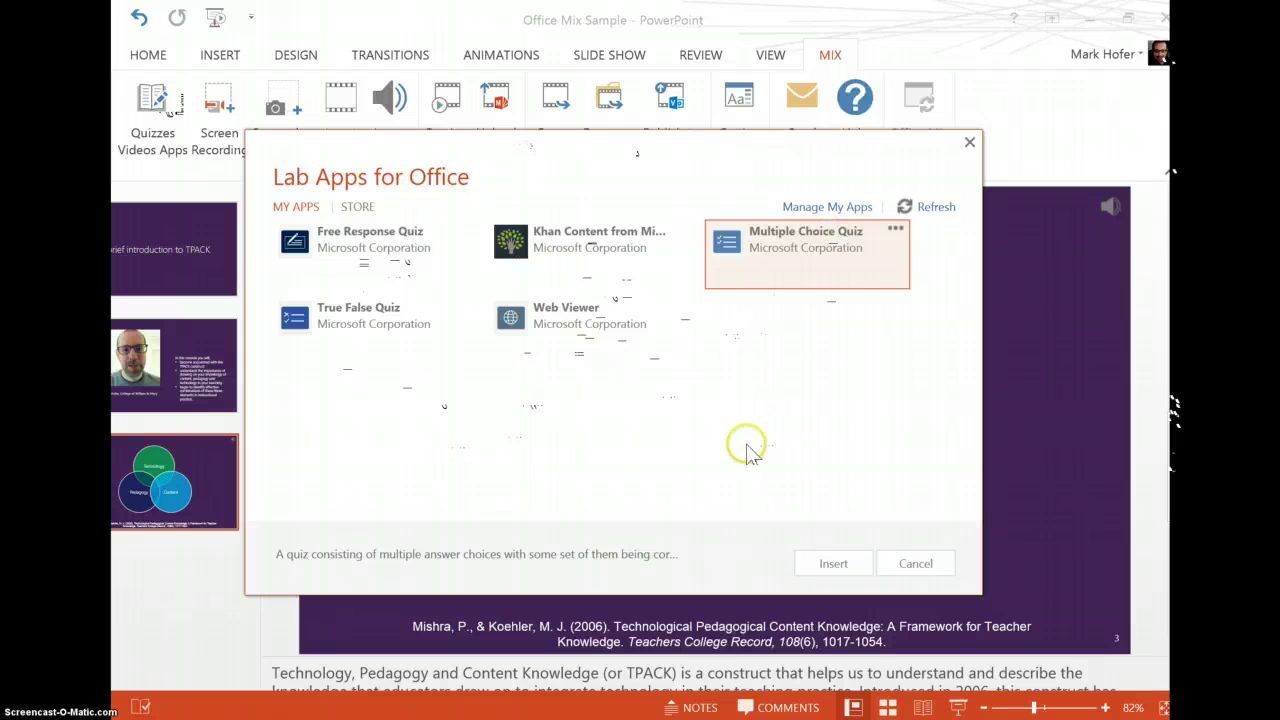
left_click(826, 564)
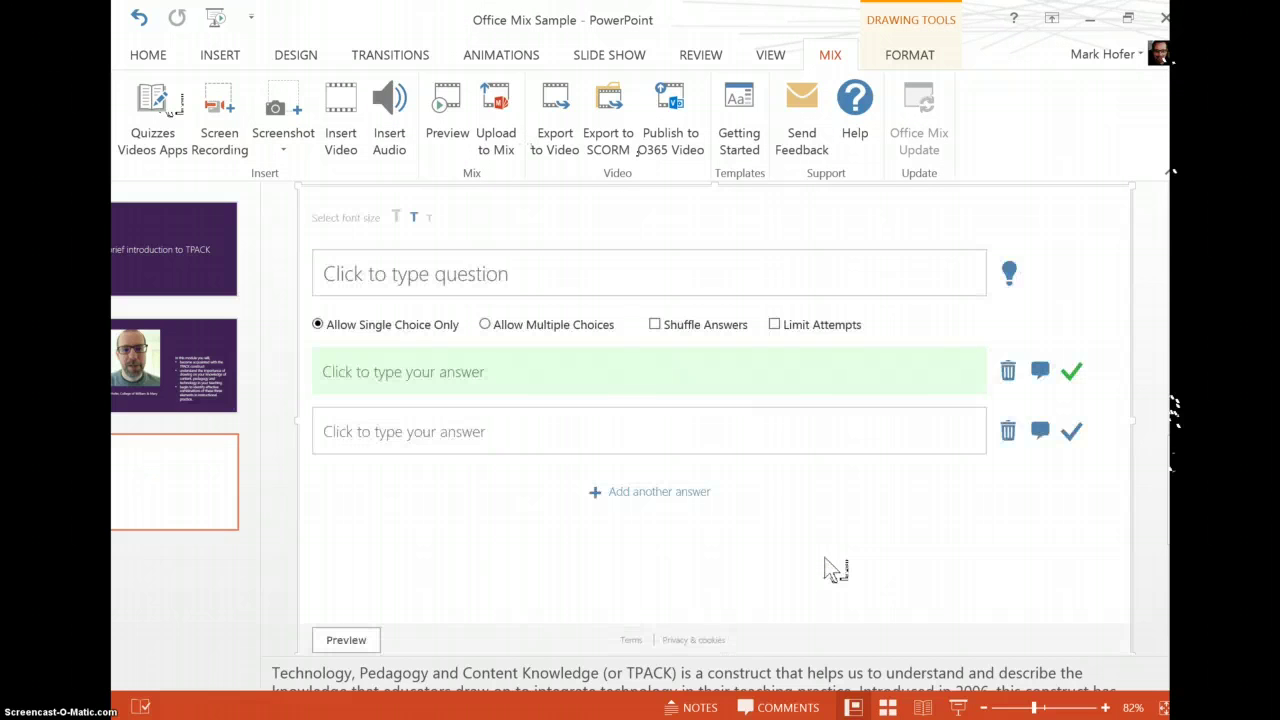
left_click(722, 535)
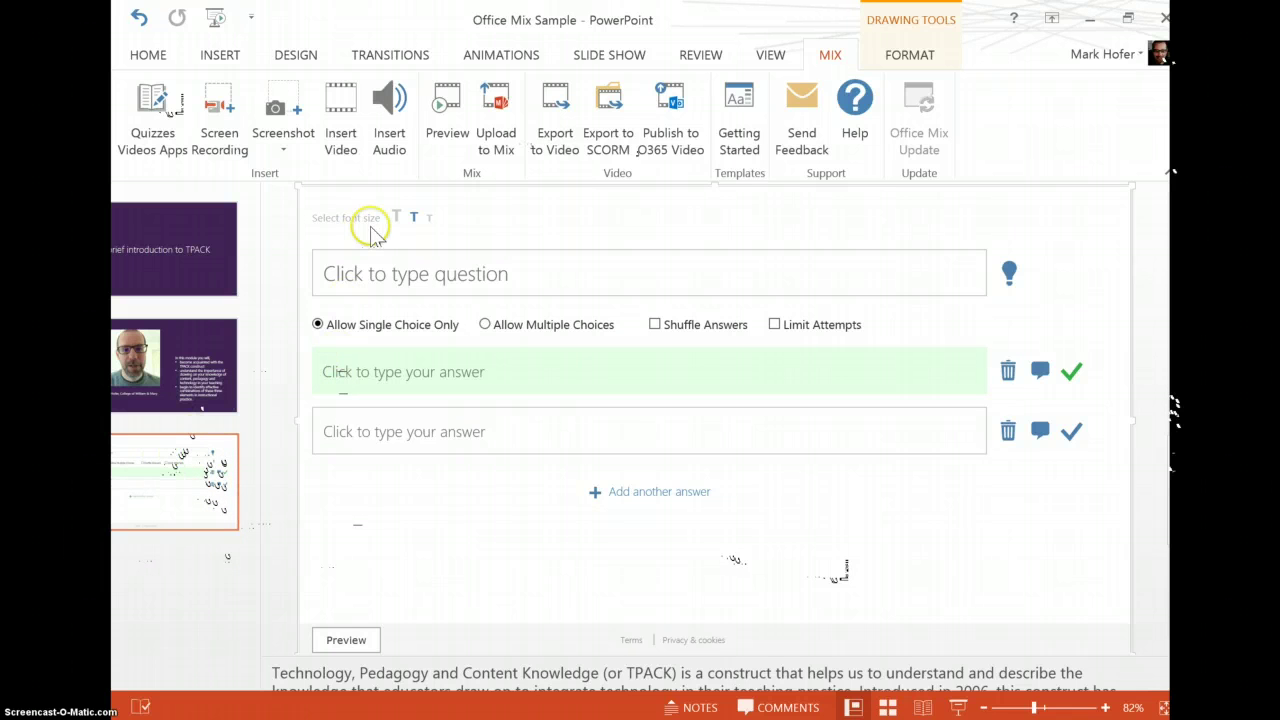
left_click(141, 22)
Step: Place the insertion point after slide 3 and insert a Multiple Choice Quiz app
left_click(171, 549)
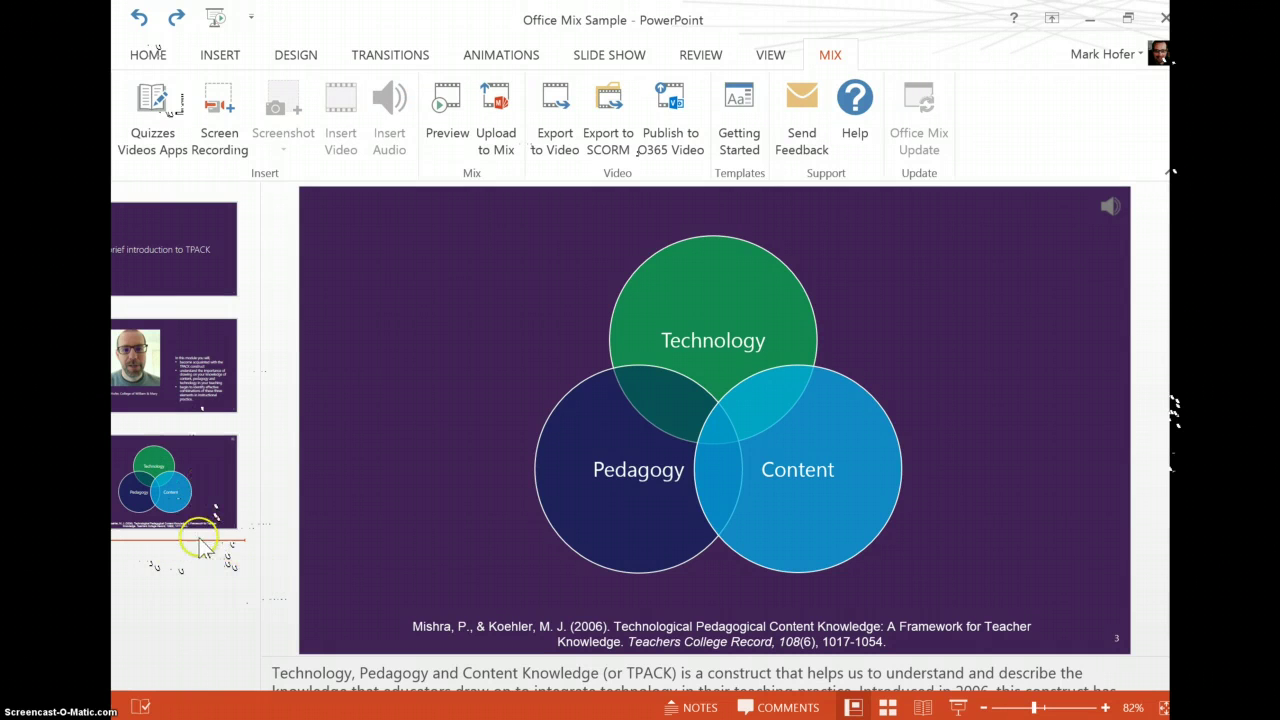
left_click(152, 112)
left_click(727, 248)
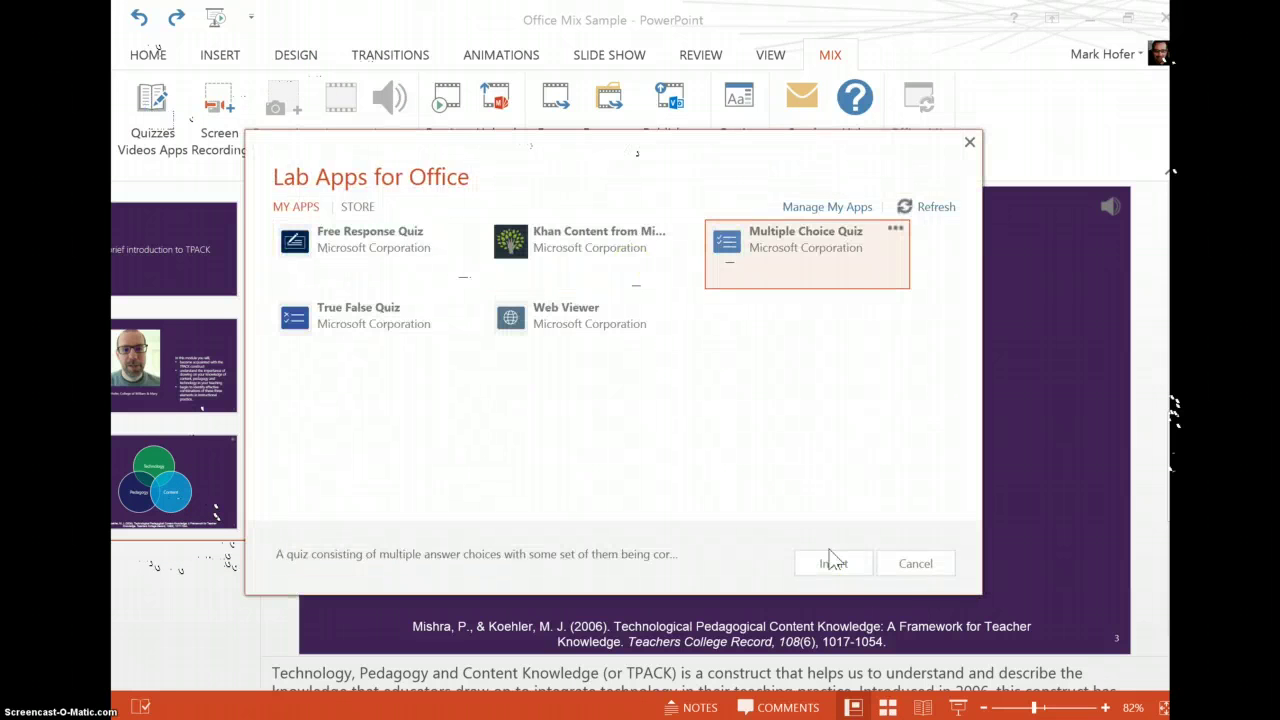
left_click(840, 570)
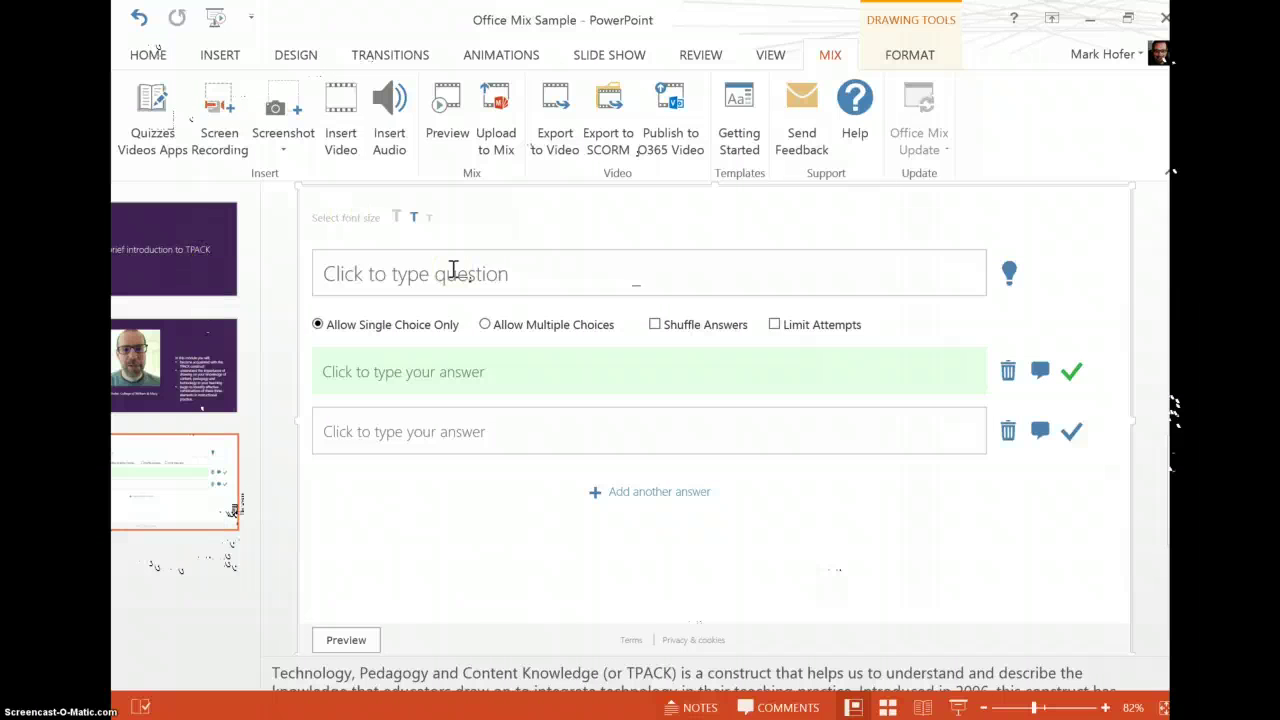
Step: Enter "How great is this?" as the quiz question and add two more answer fields
left_click(453, 270)
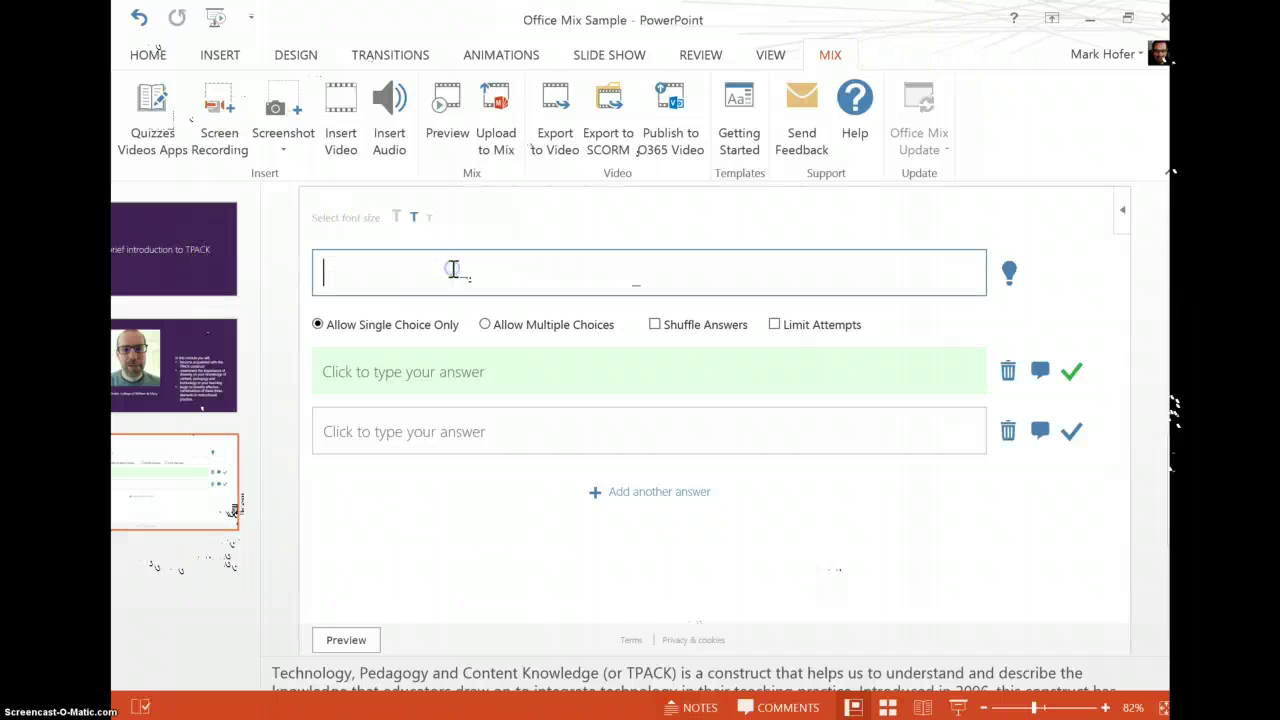
type("How great is this?")
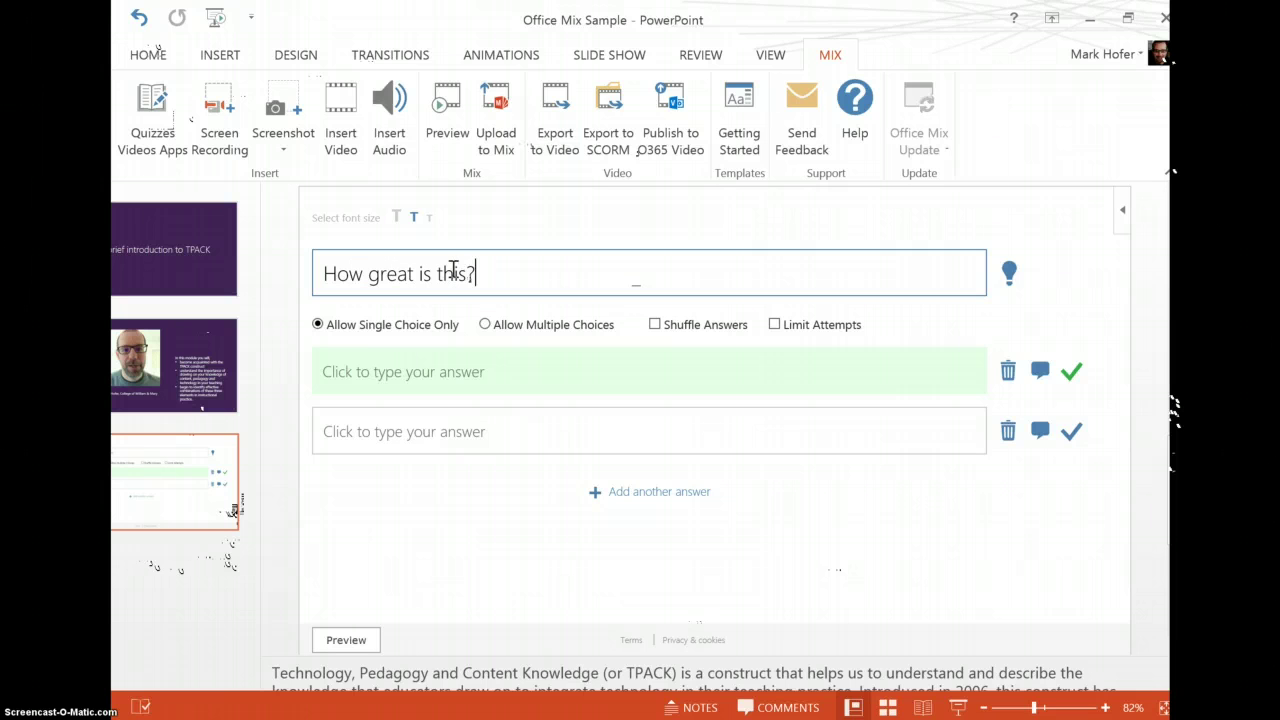
left_click(672, 491)
left_click(655, 556)
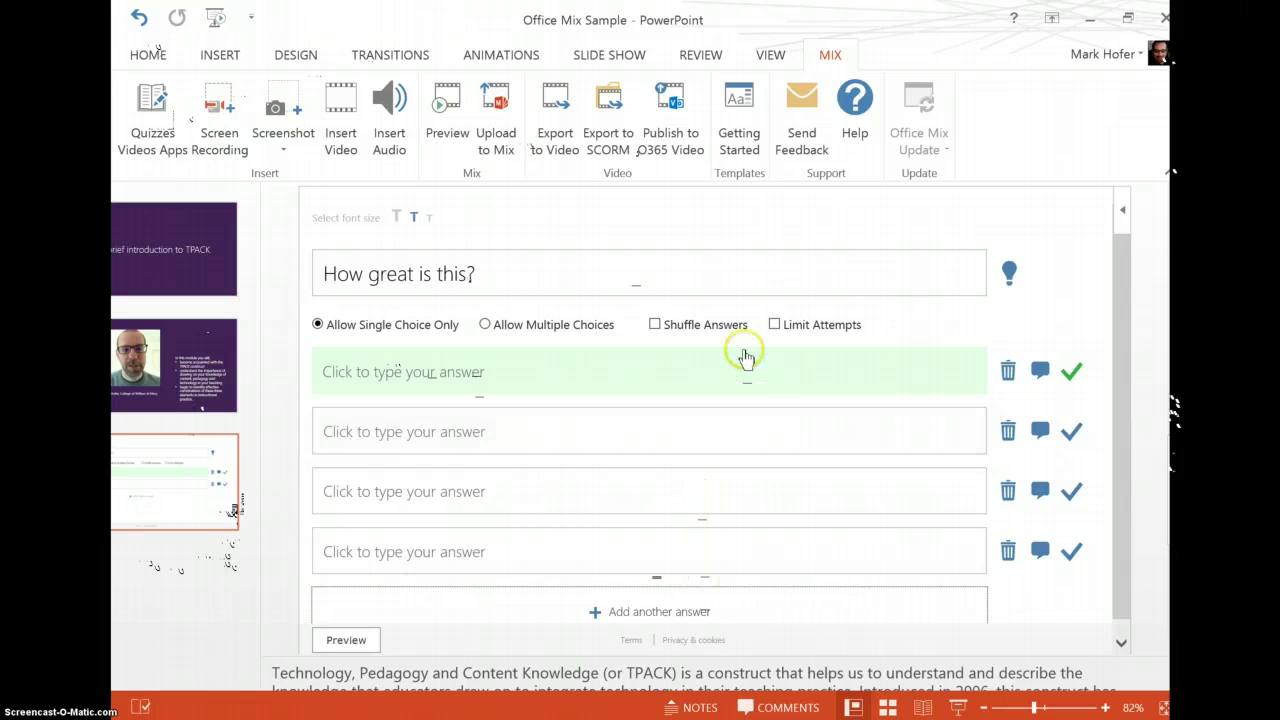
Step: Enter "really great" as the first answer and "sort of great" as the second answer
left_click(343, 371)
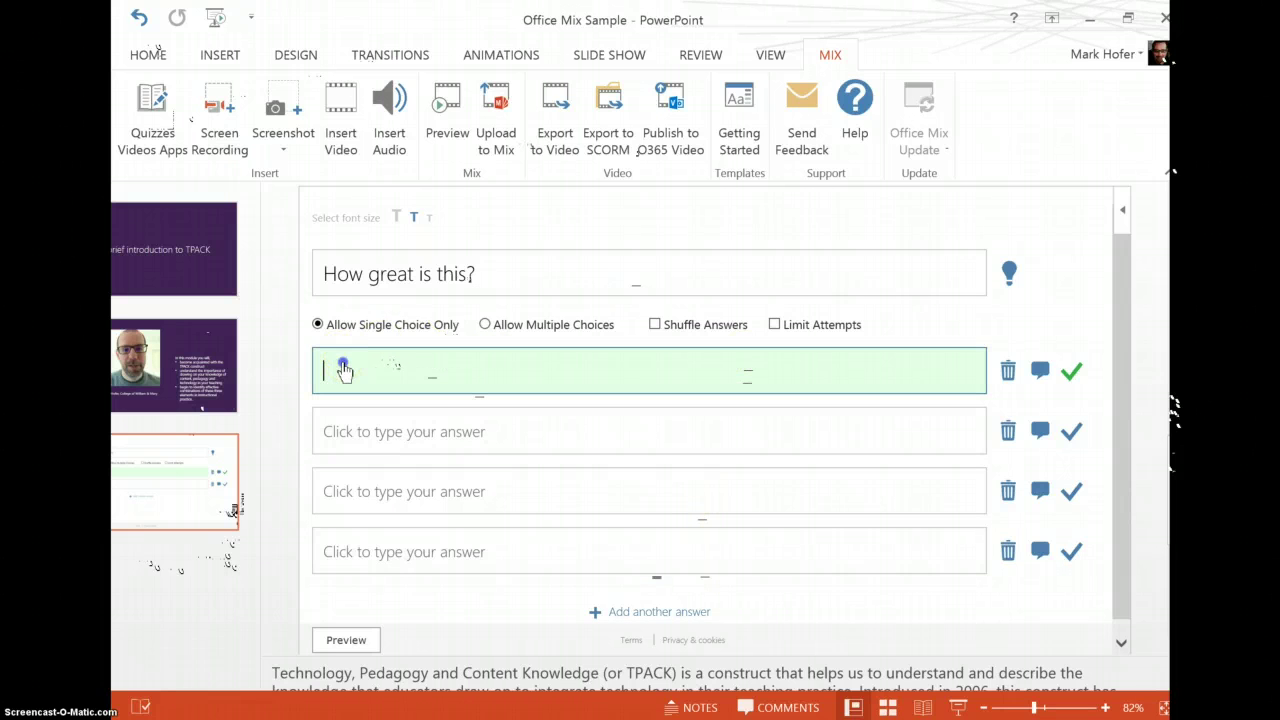
type("really great")
left_click(369, 425)
type("sort")
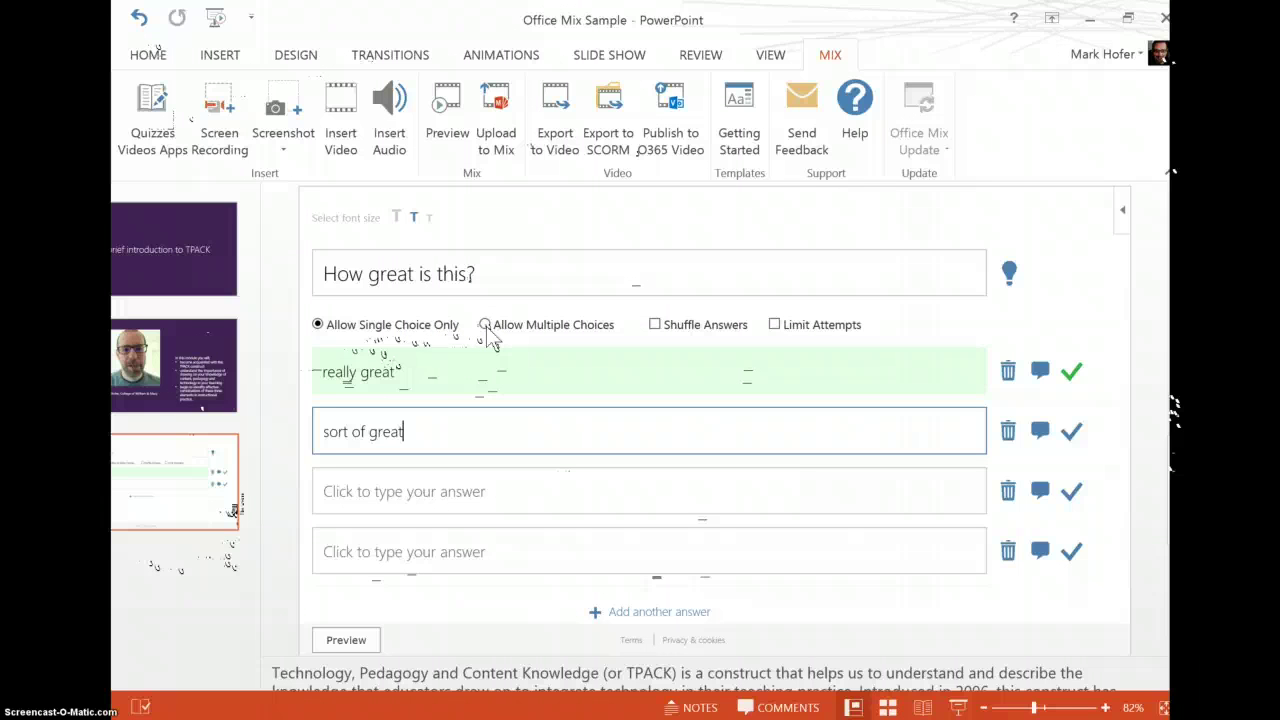
Step: Set the quiz to Allow Multiple Choices and add a blank hint field under the question
left_click(485, 325)
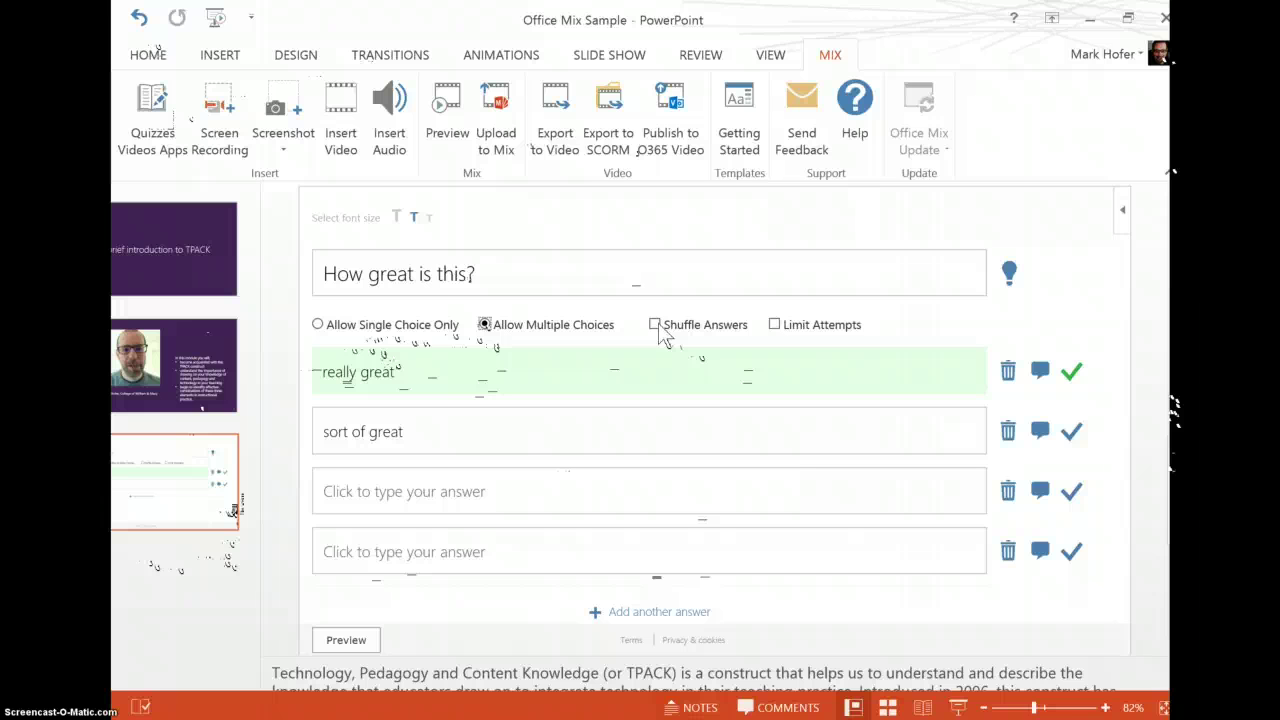
left_click(786, 328)
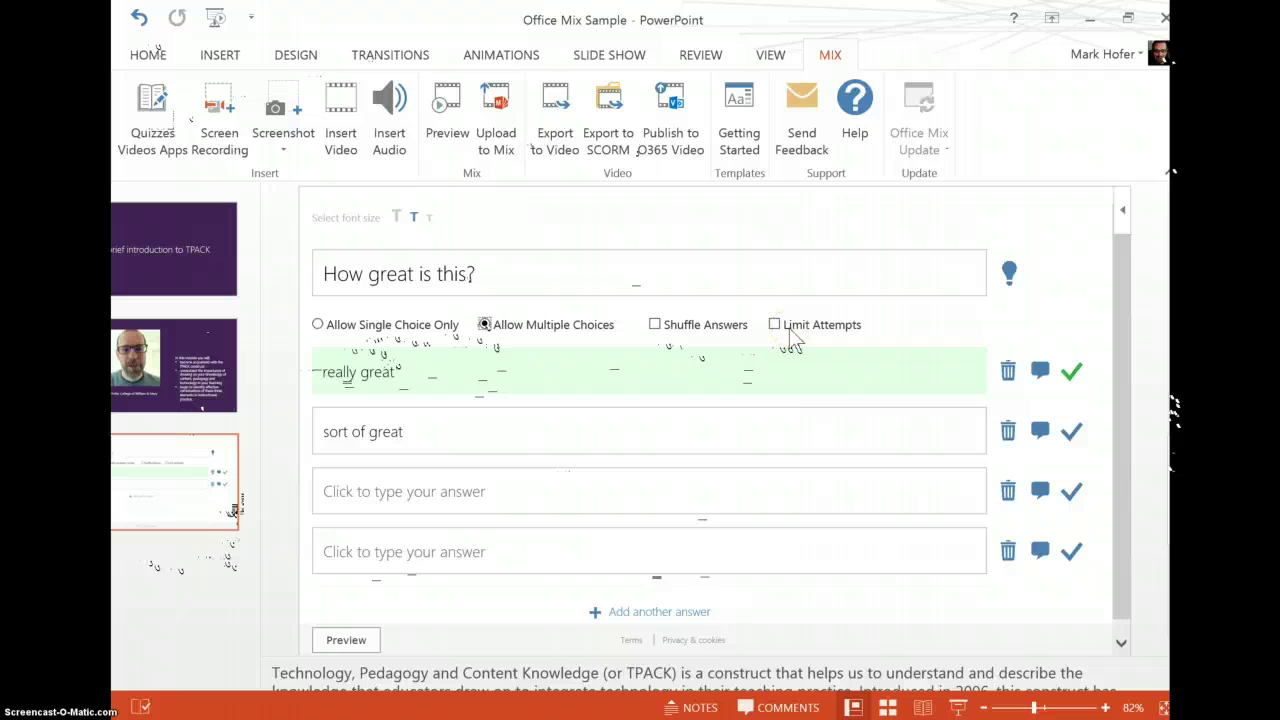
left_click(1010, 272)
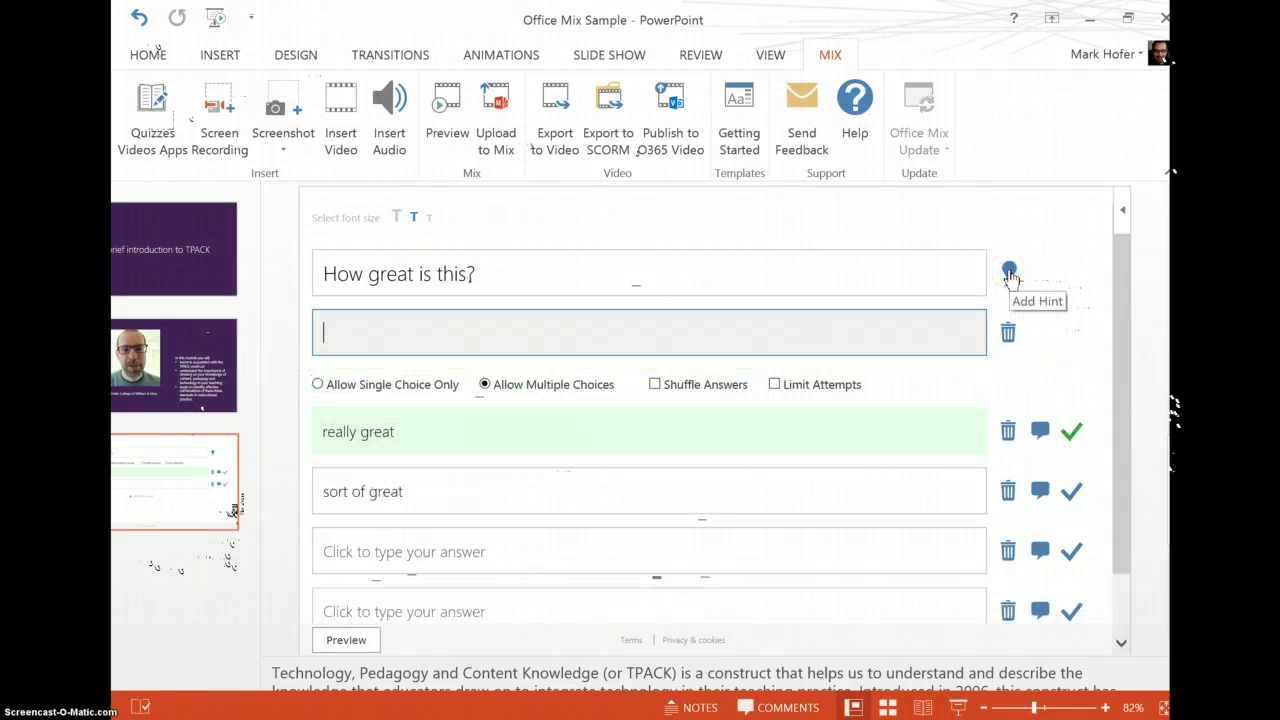
right_click(1010, 275)
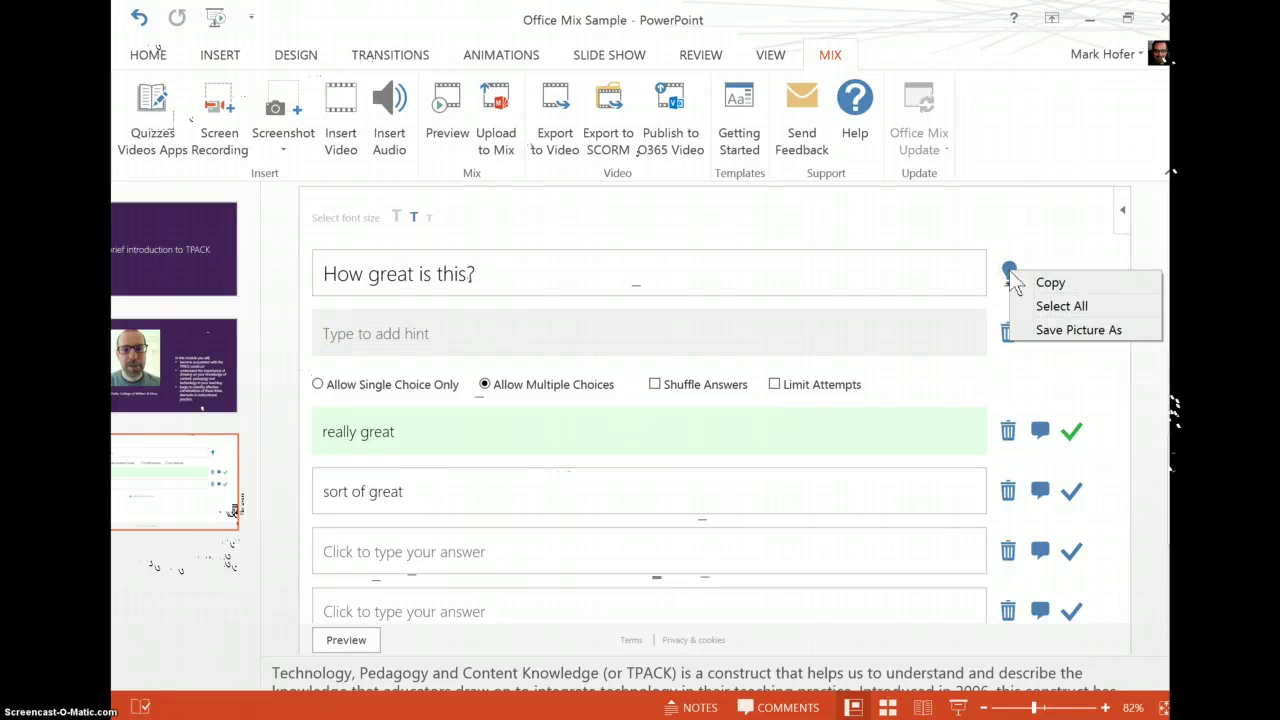
left_click(1076, 396)
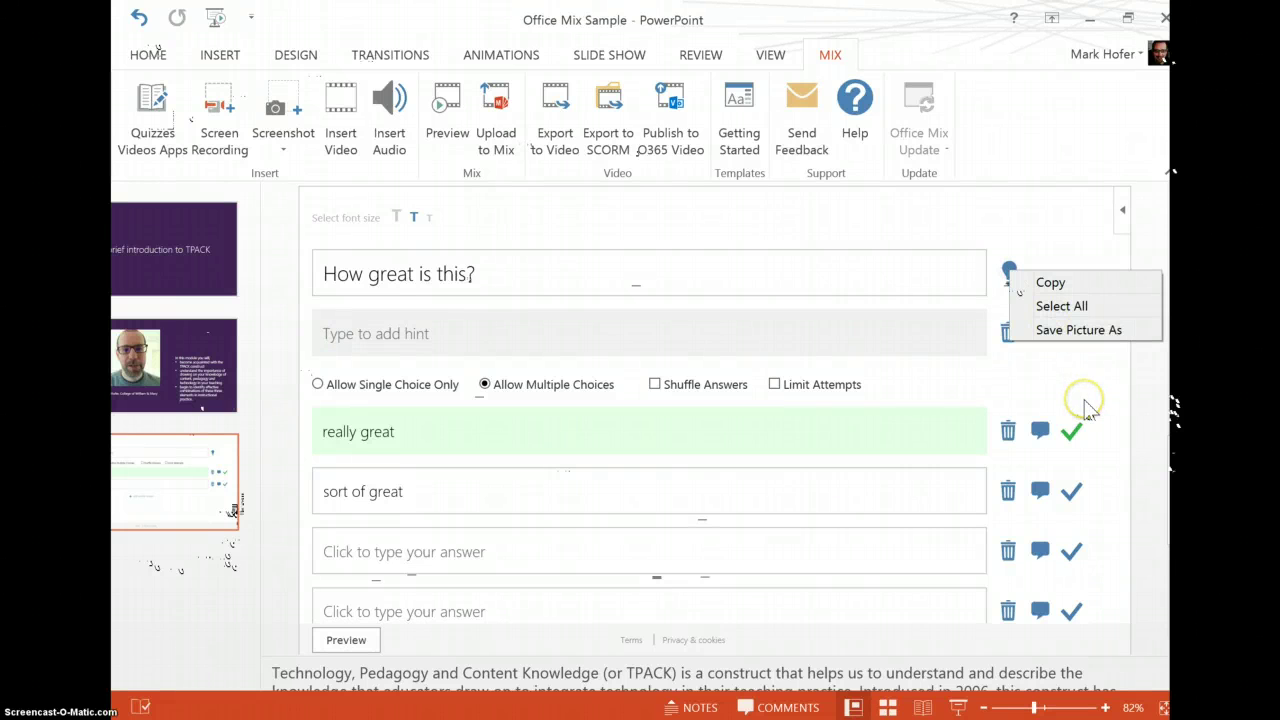
left_click(1112, 466)
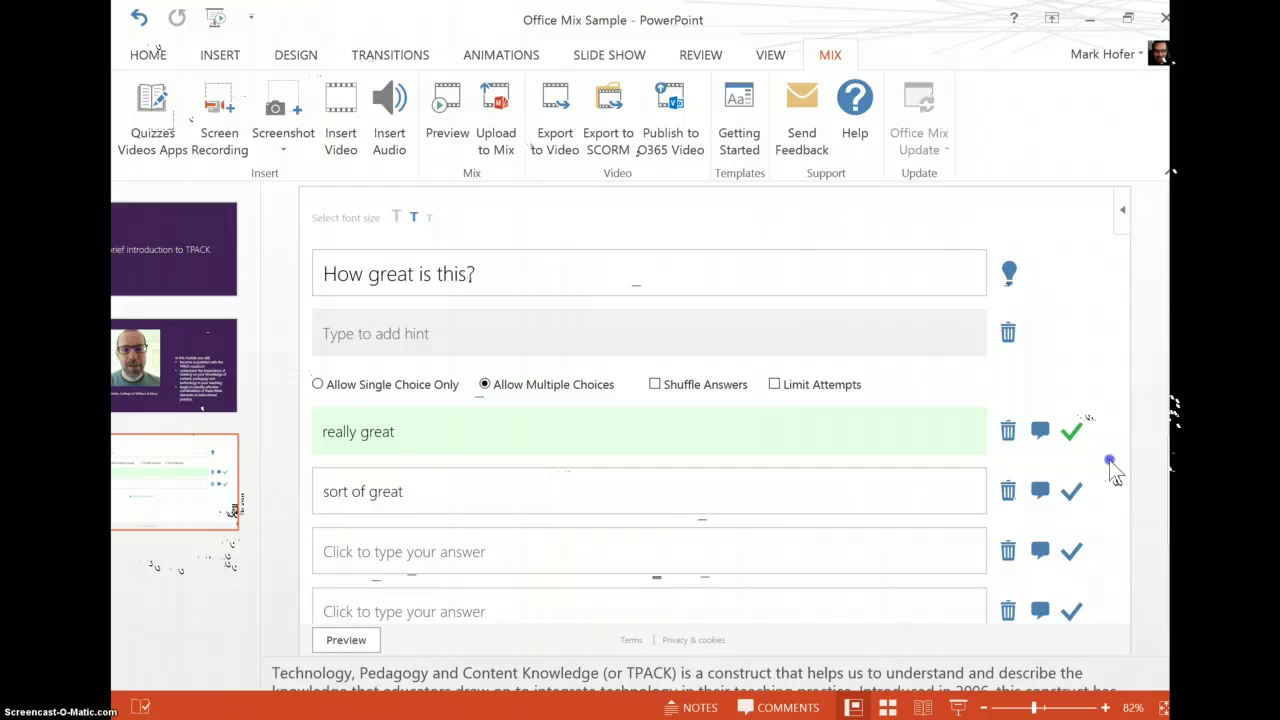
Step: Add the feedback "Great job!" to the "really great" answer
left_click(1032, 424)
left_click(1077, 430)
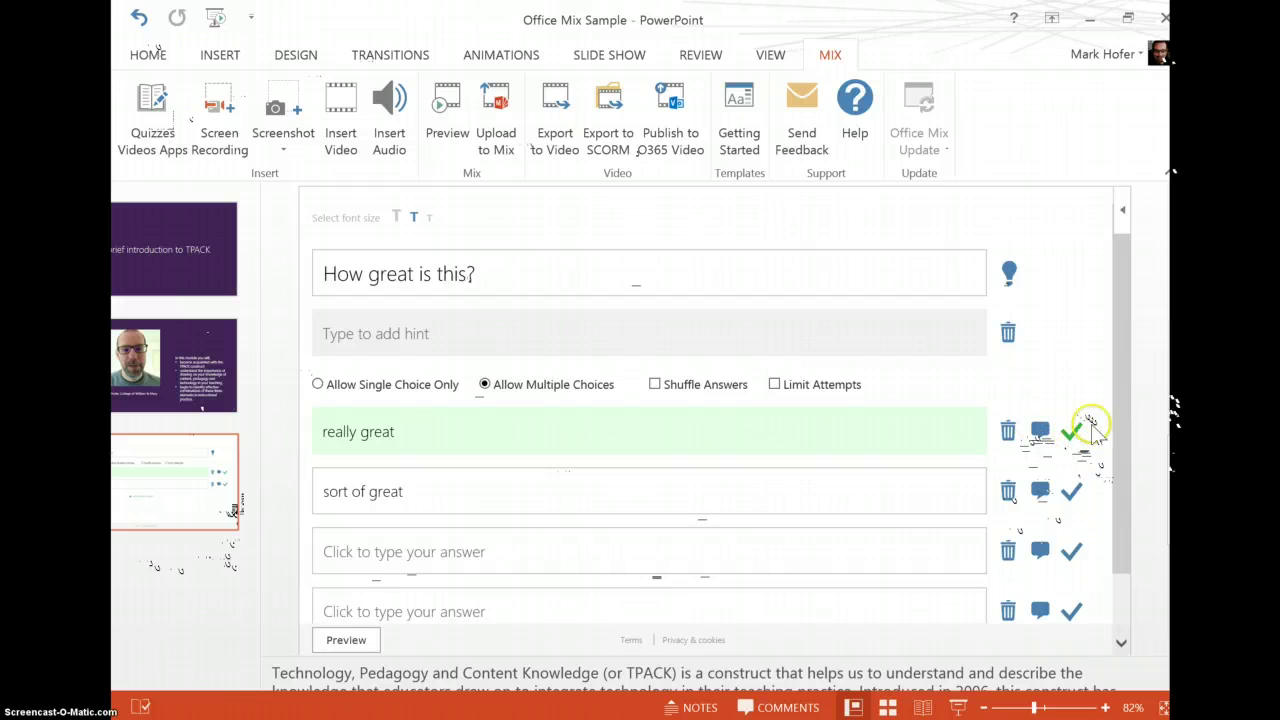
left_click(1085, 447)
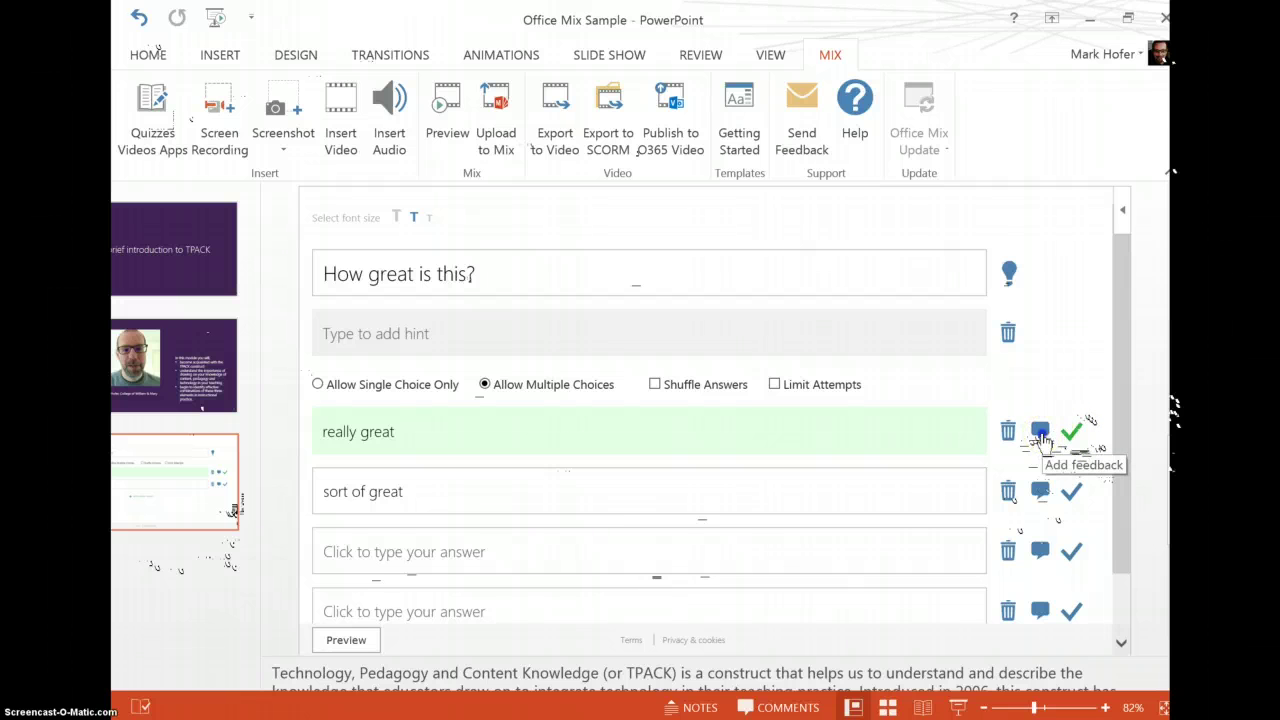
left_click(1040, 432)
type("Great job!")
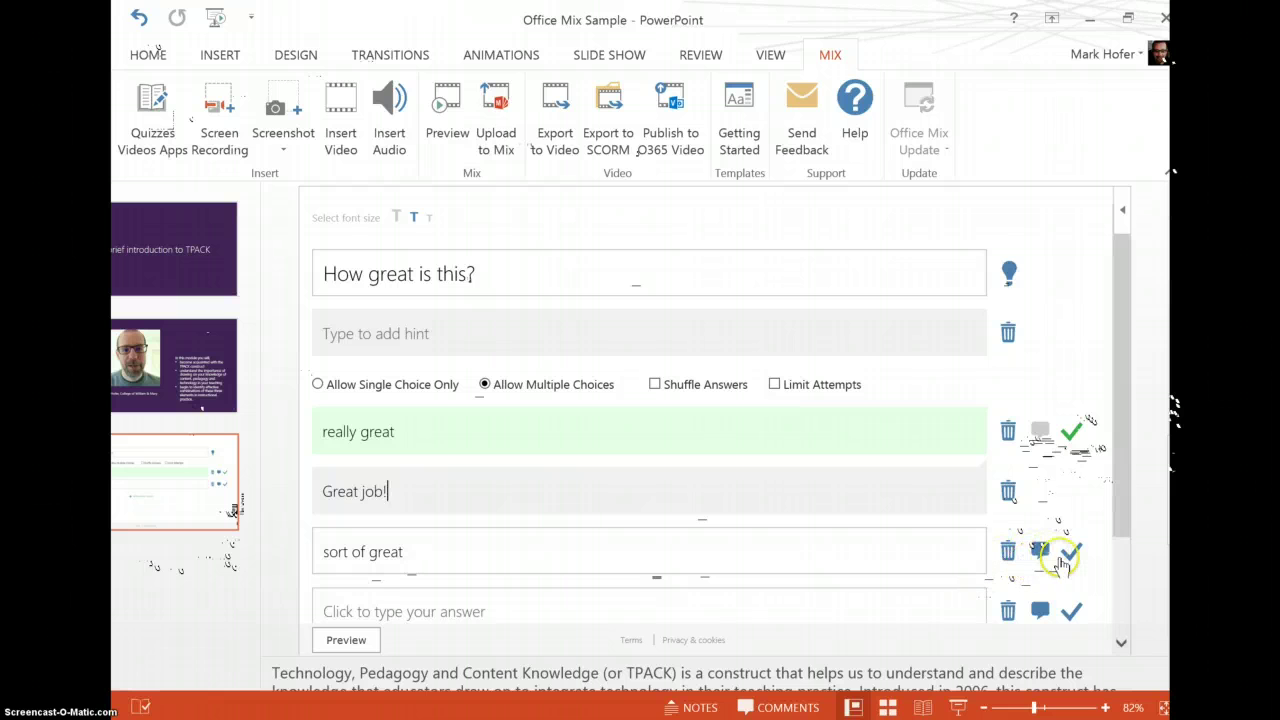
Step: Add a blank feedback field to the "sort of great" answer
left_click(1039, 546)
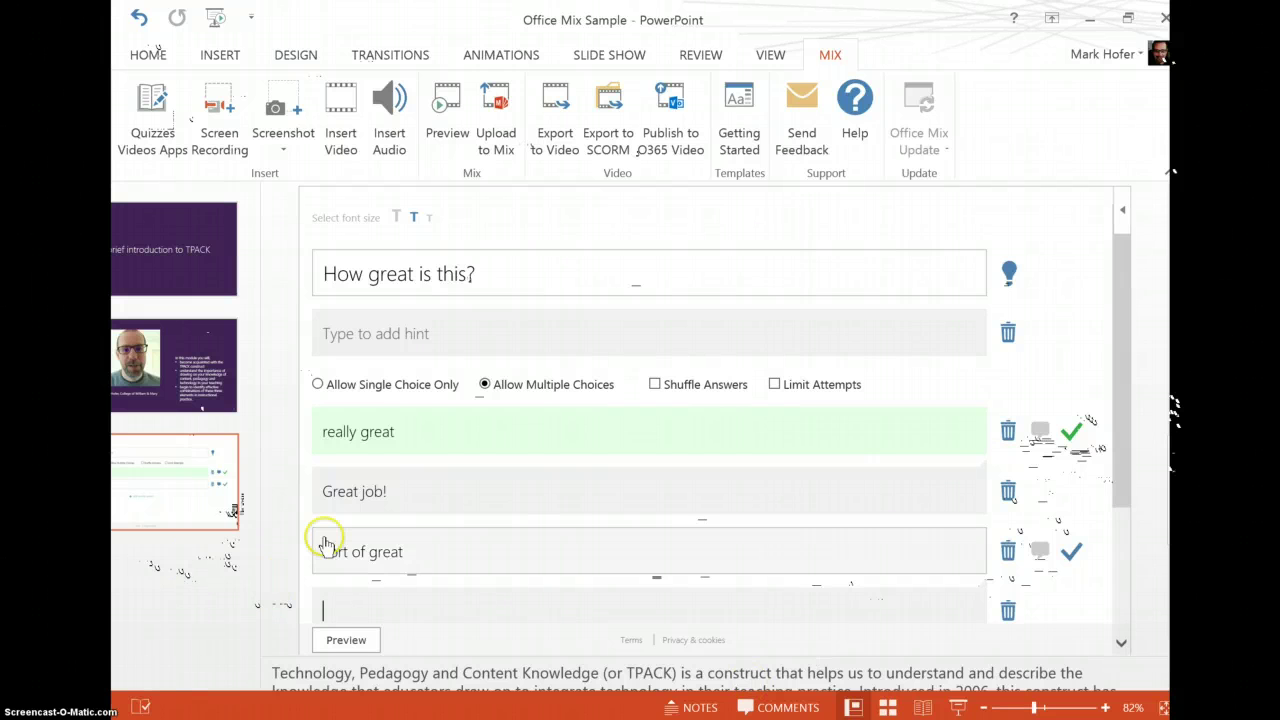
right_click(1122, 438)
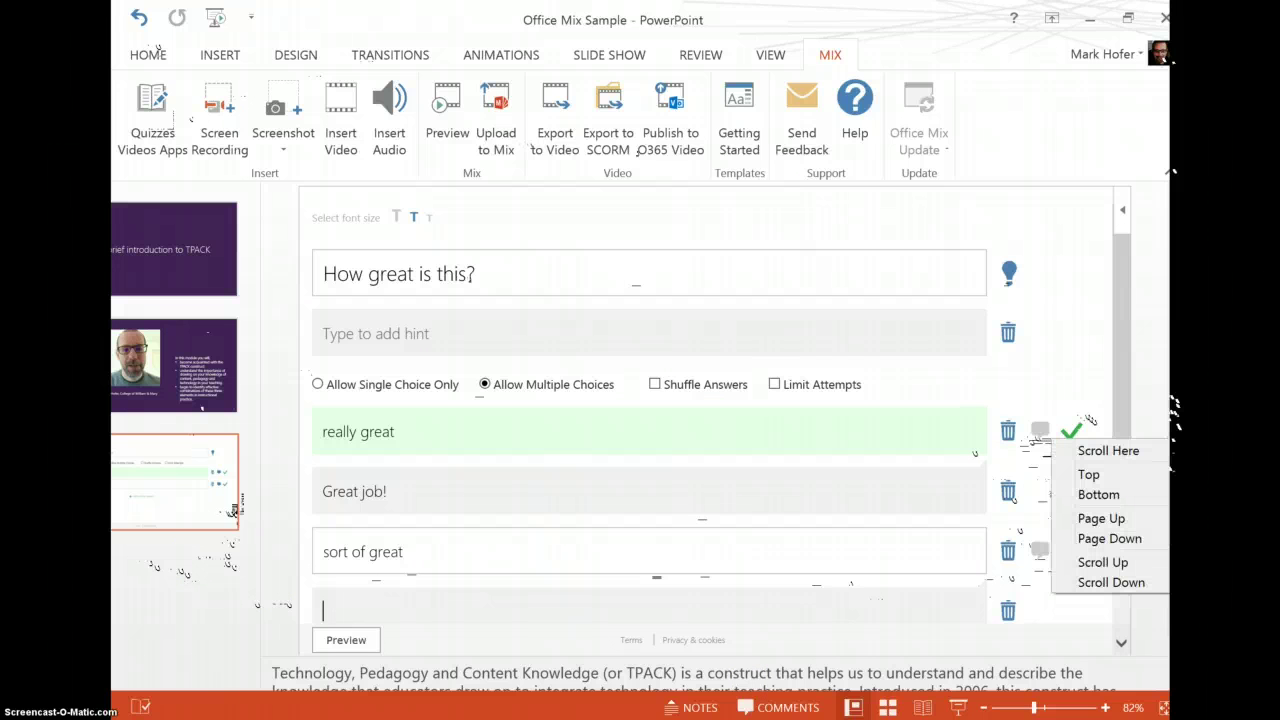
left_click(1140, 291)
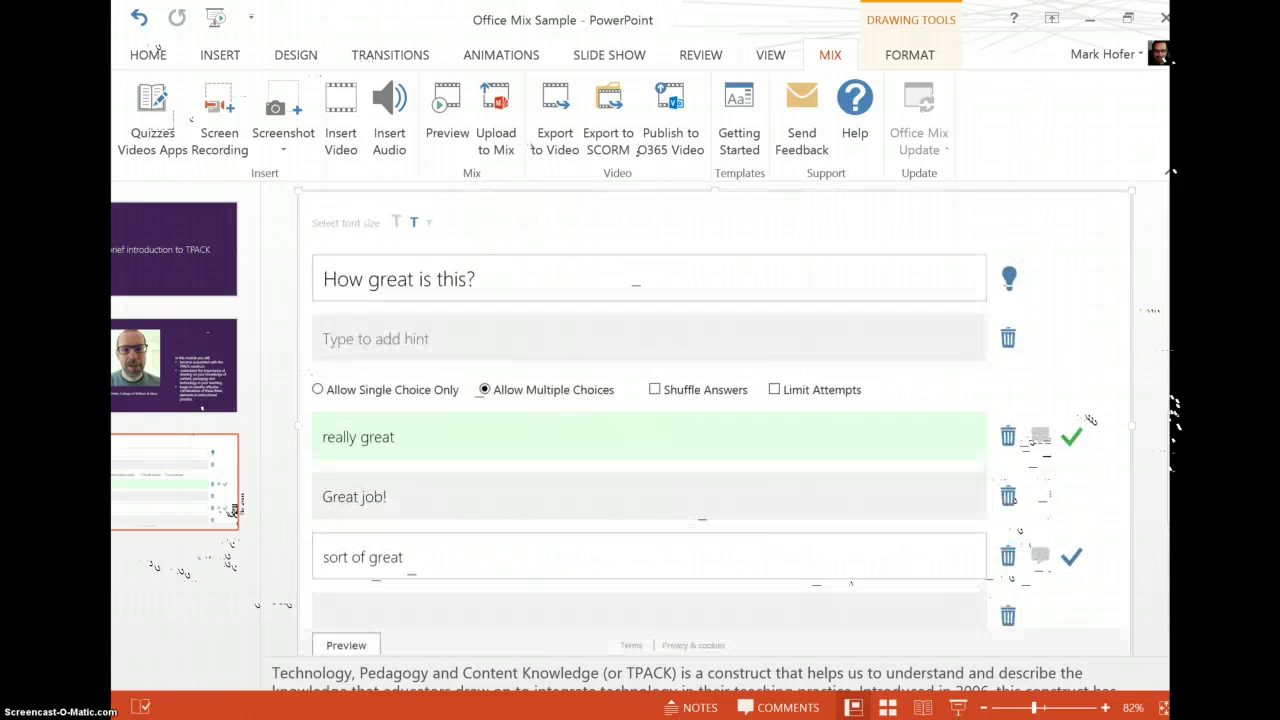
Step: Preview the quiz and submit "really great" as the answer
left_click(1121, 646)
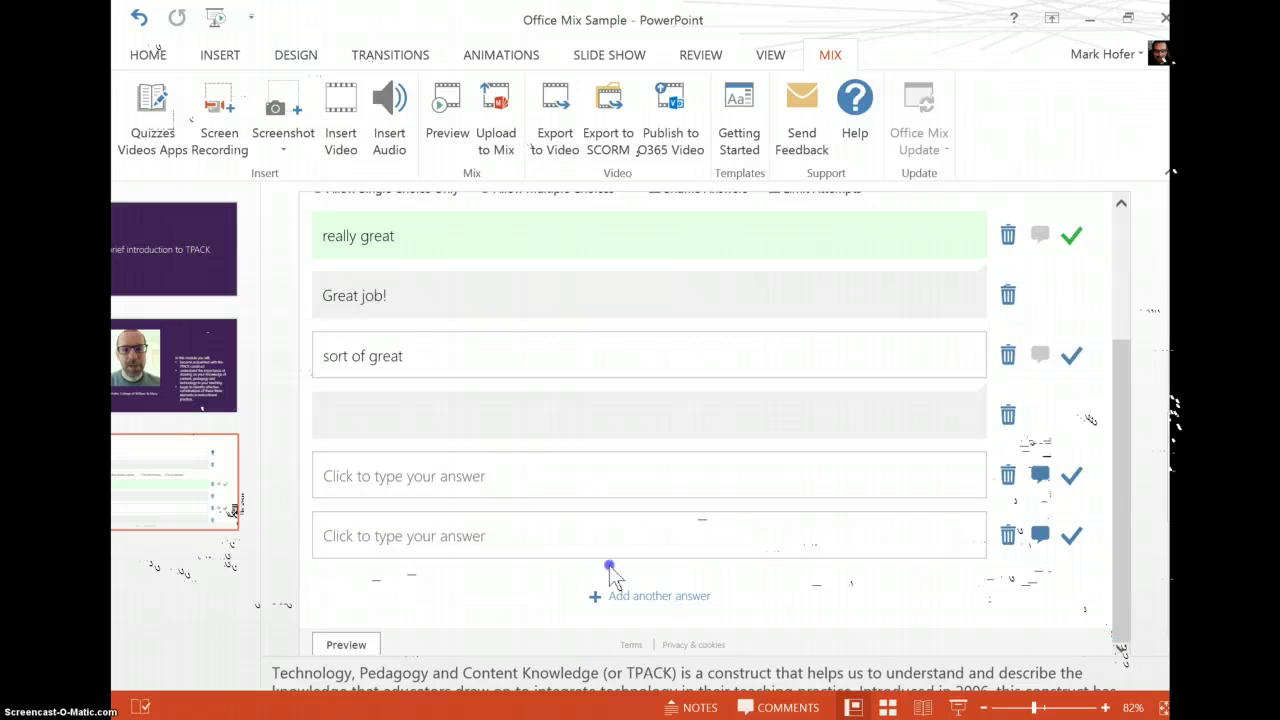
left_click(348, 646)
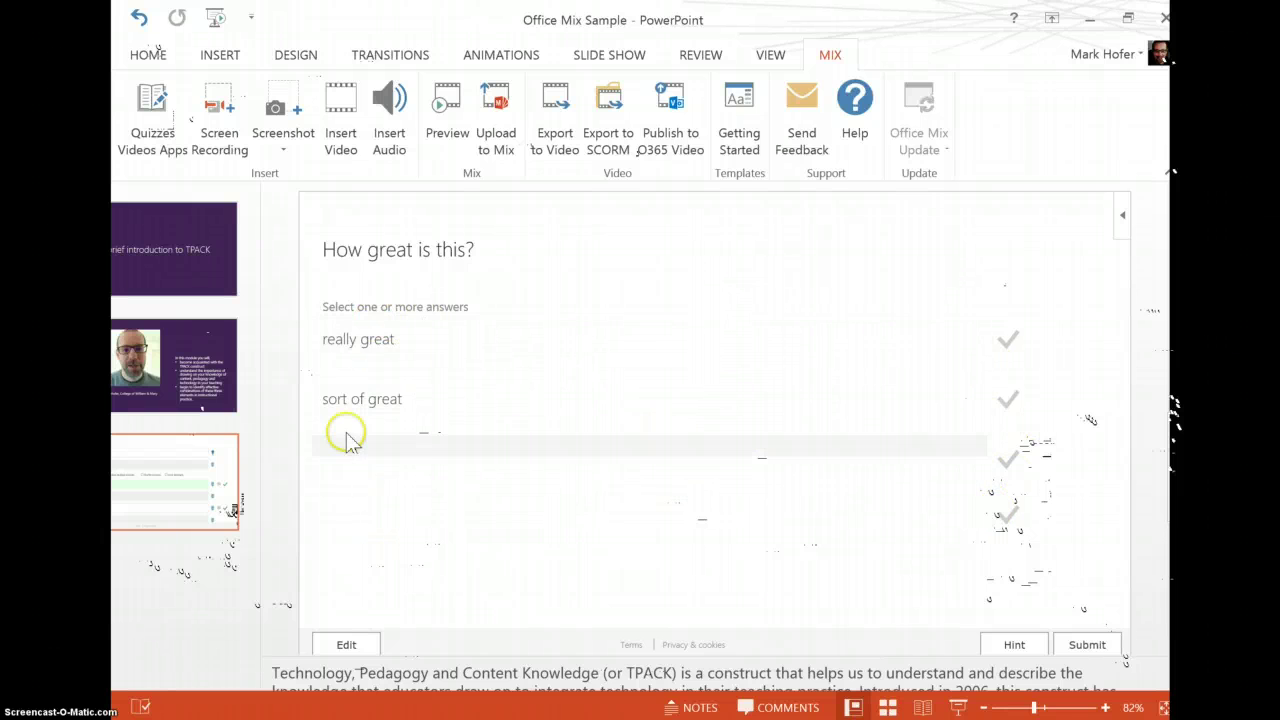
left_click(1014, 350)
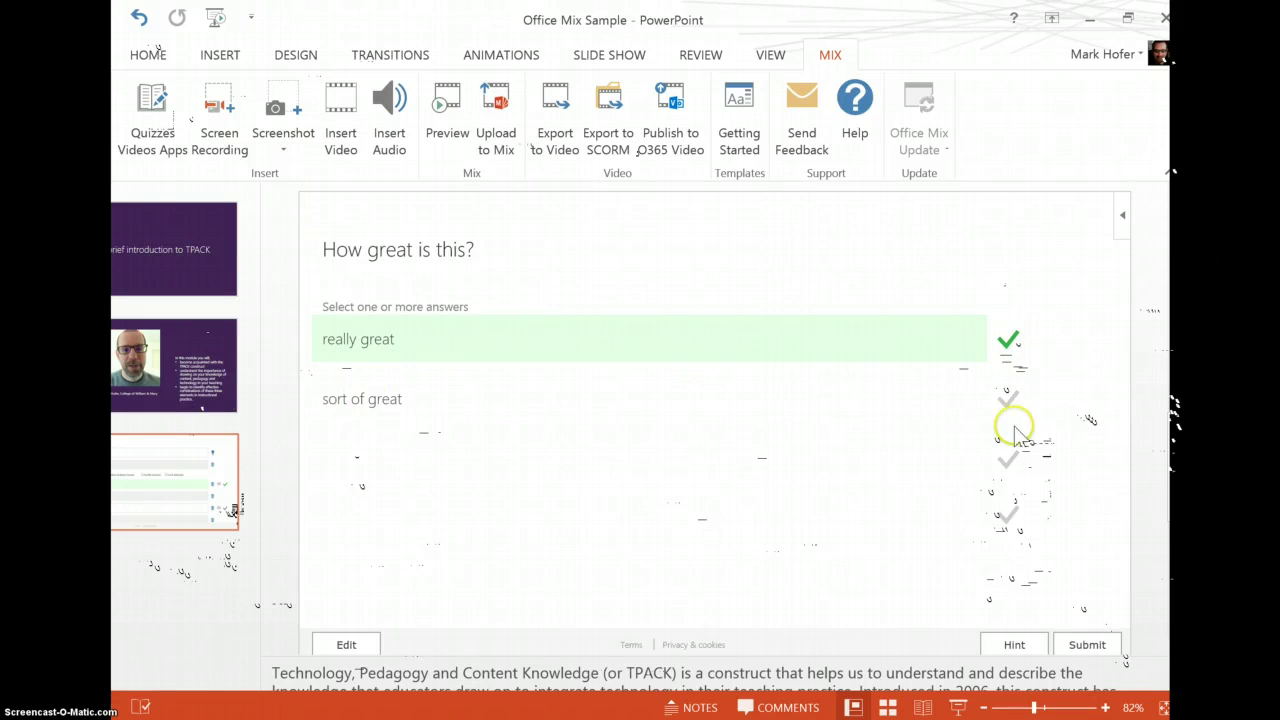
left_click(1089, 644)
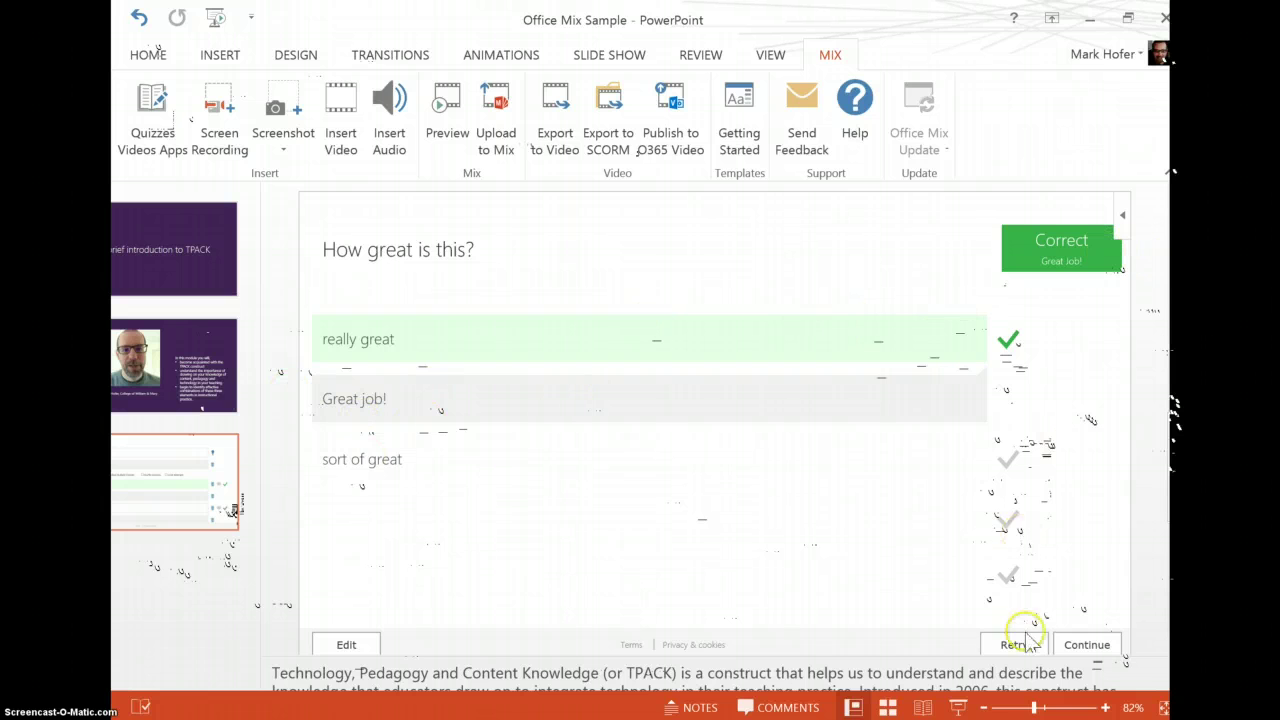
Step: Continue from the submitted answer in the preview and reload the quiz app
right_click(1087, 634)
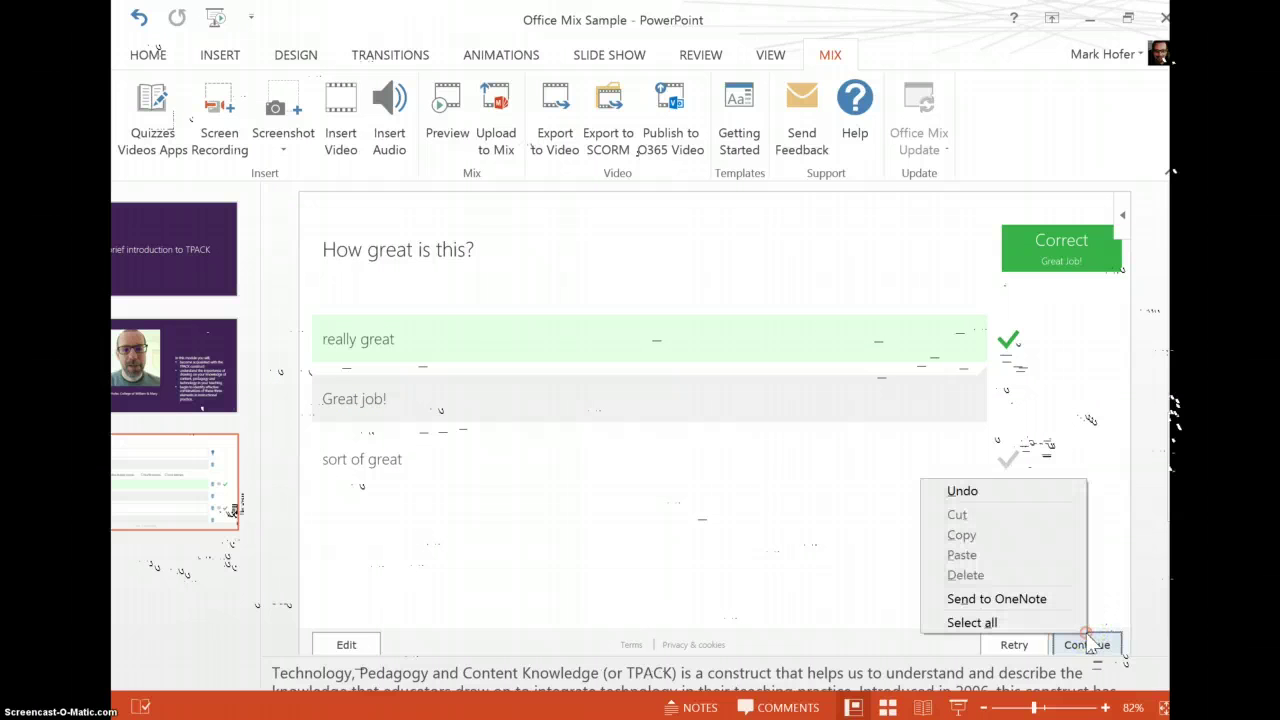
left_click(1095, 644)
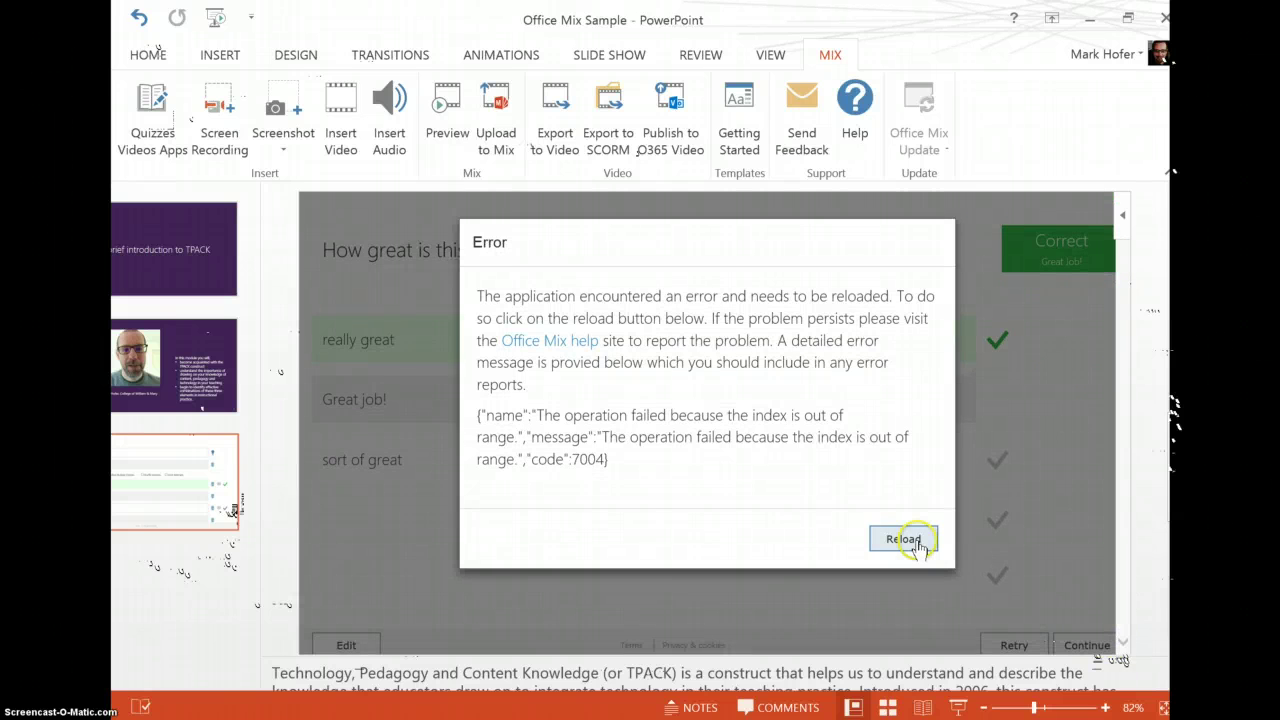
left_click(916, 545)
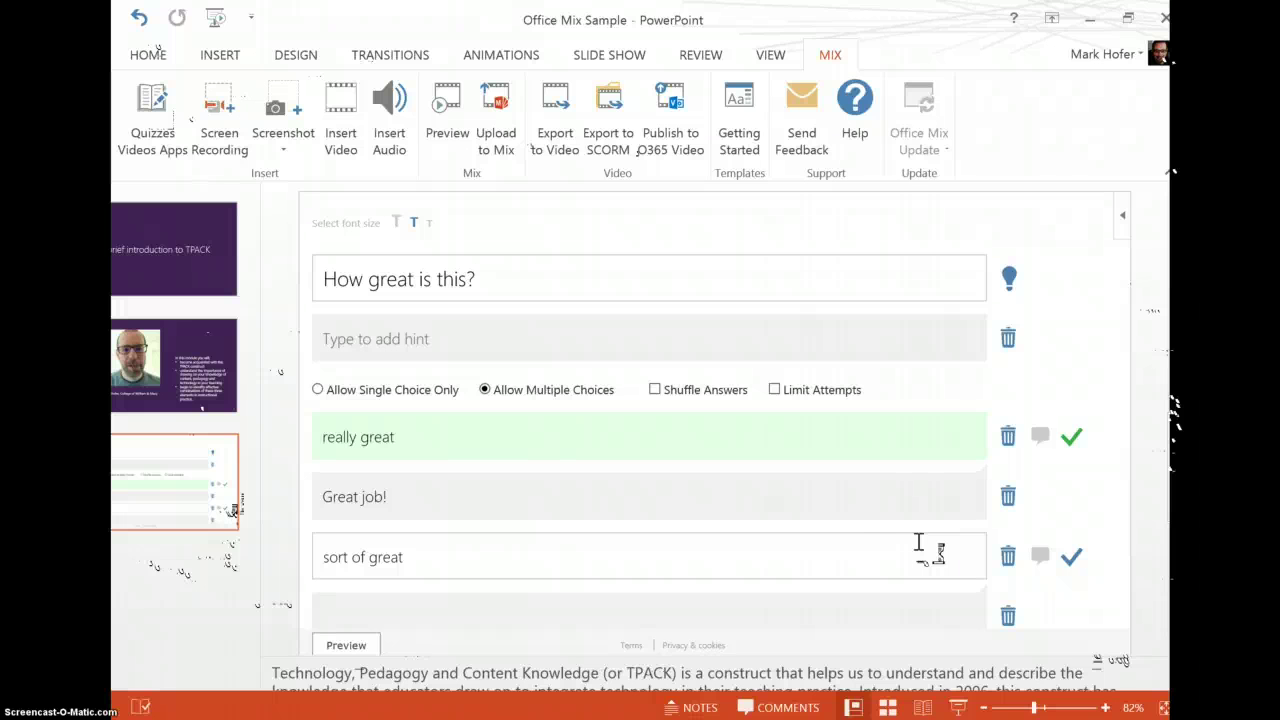
Step: Begin uploading the presentation to Mix and clear the recording and other media from the quiz slide flagged during validation
left_click(200, 368)
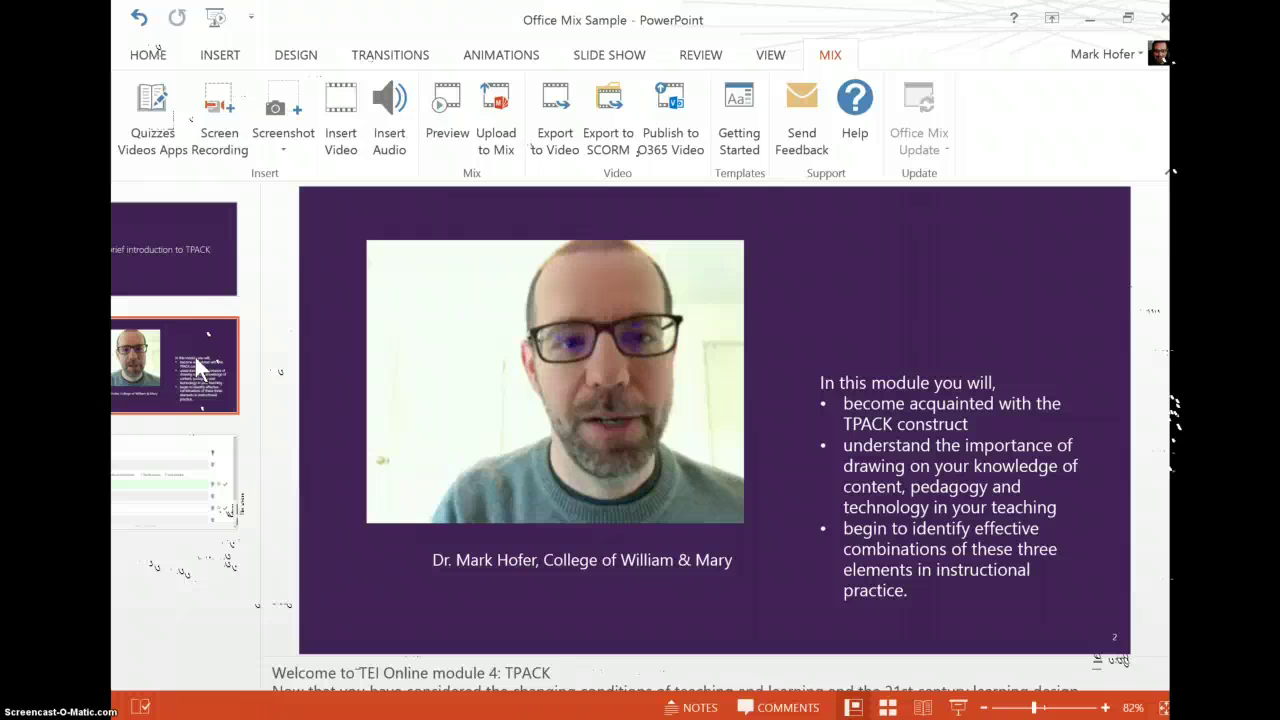
left_click(507, 123)
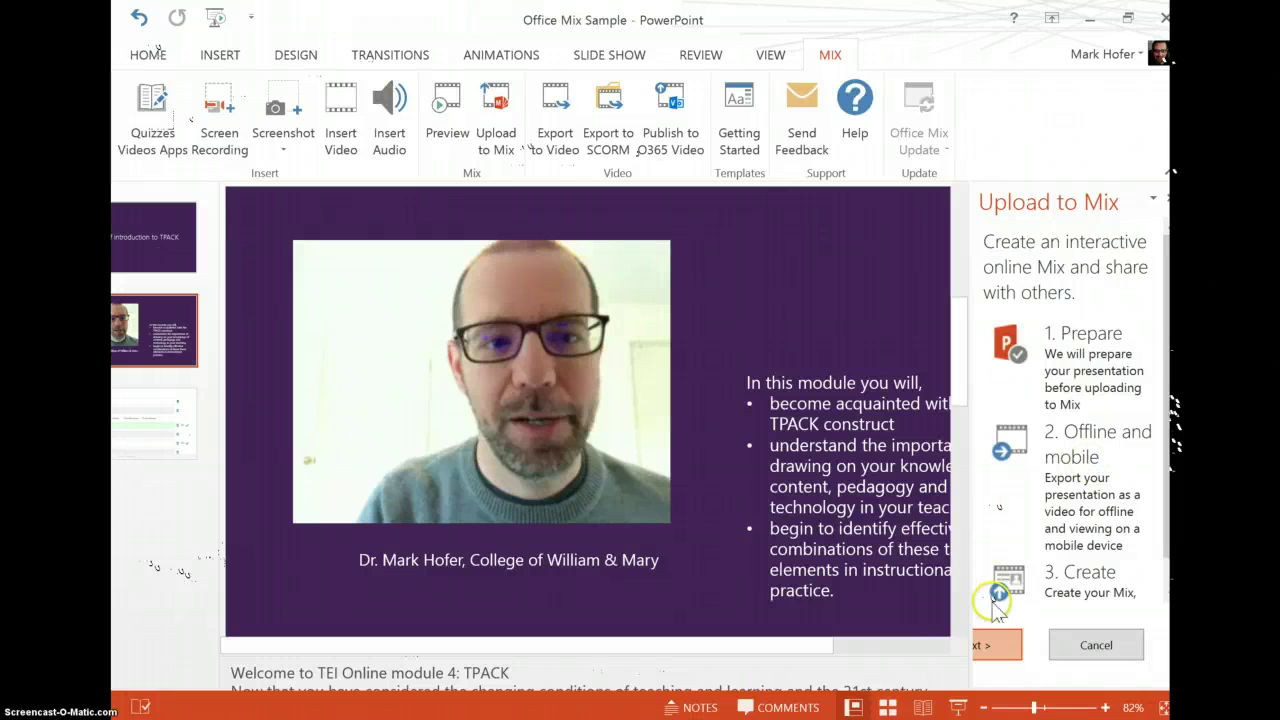
left_click(990, 645)
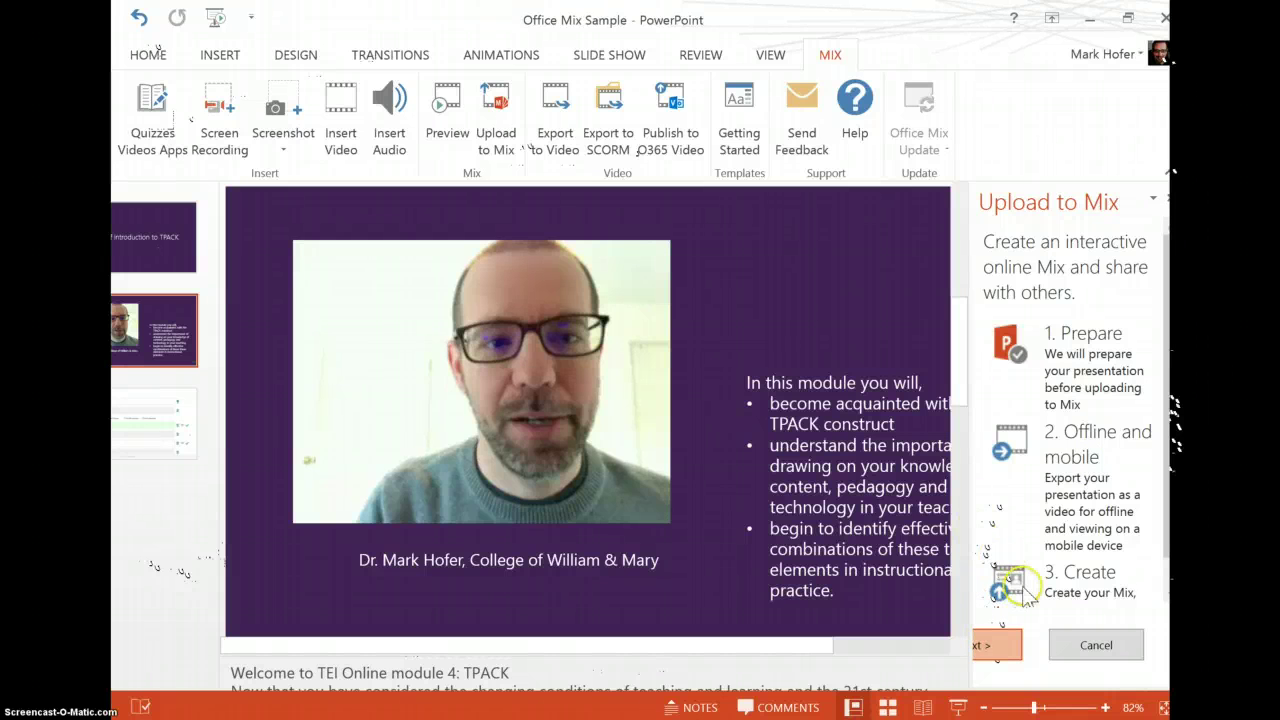
left_click(1001, 634)
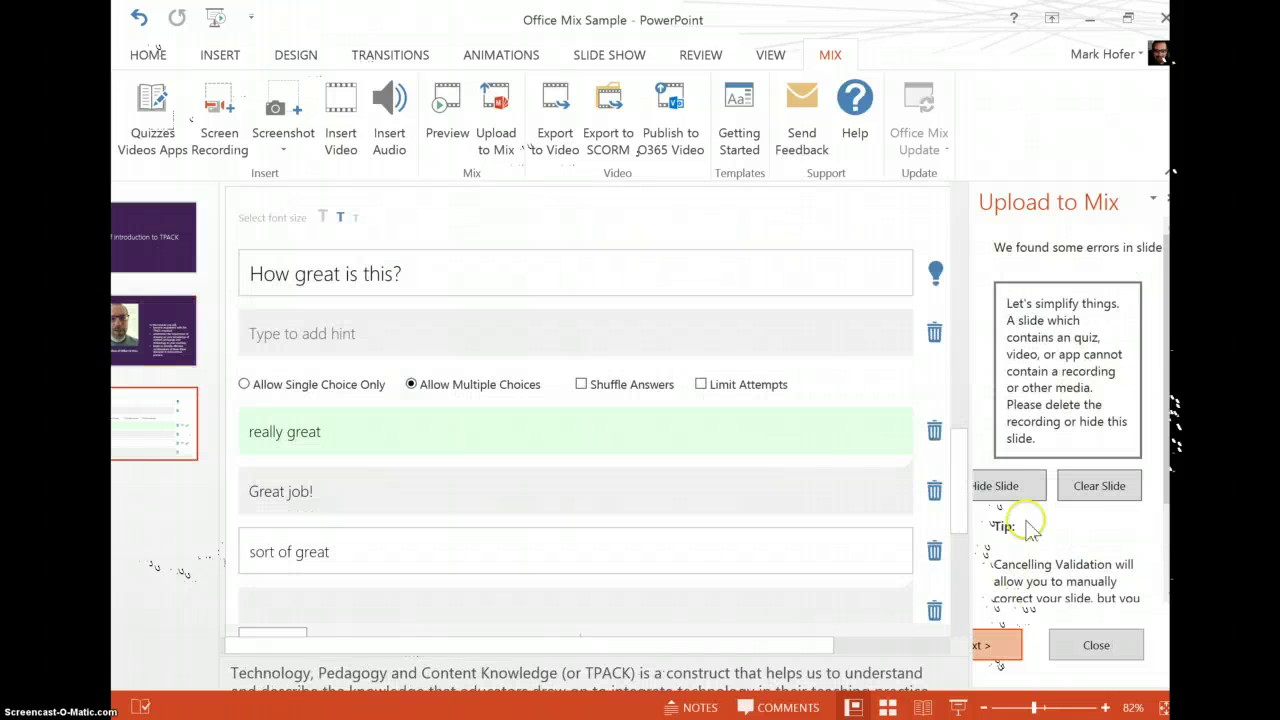
left_click(1100, 490)
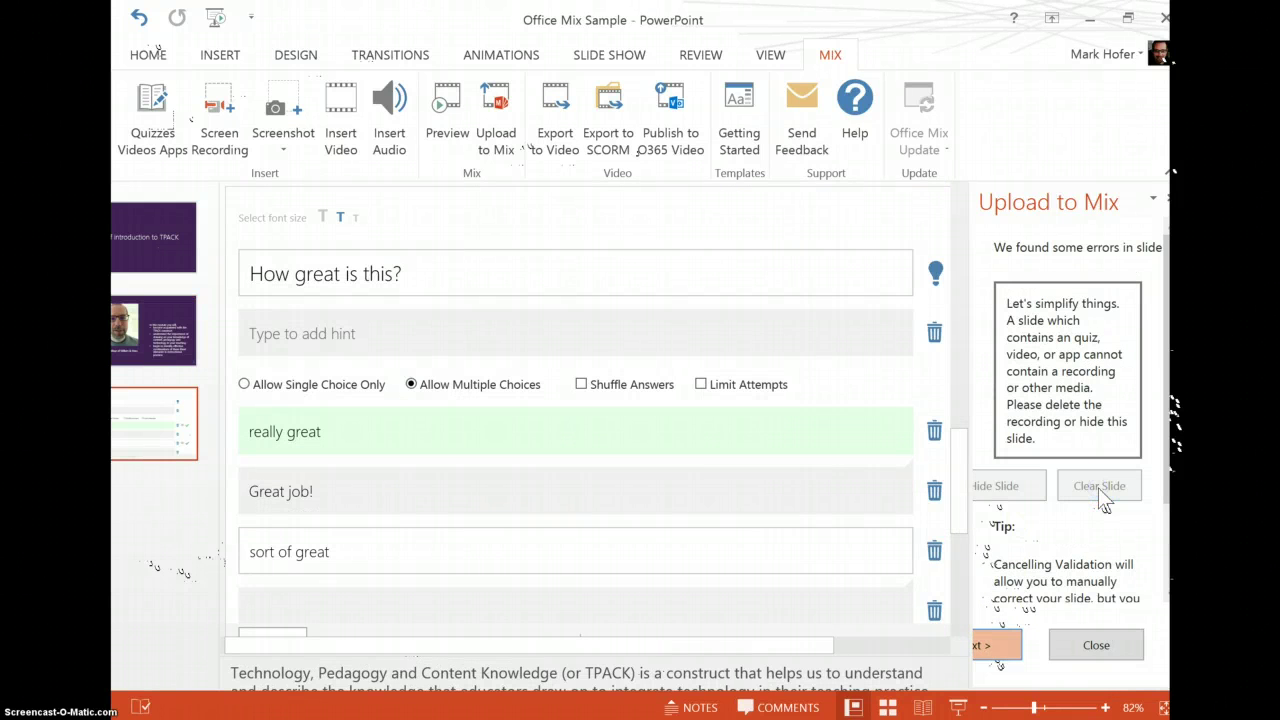
Step: Publish the presentation as a new Mix without the mobile playback video and open its details page in the browser
left_click(995, 645)
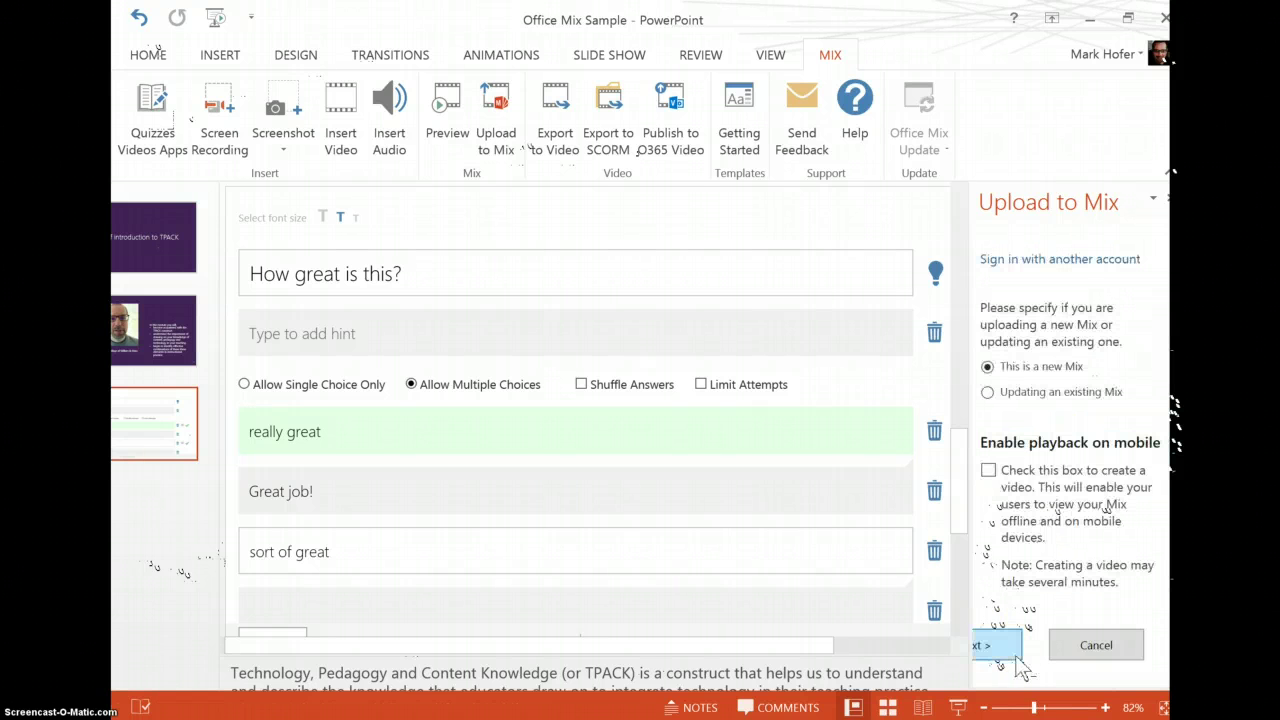
left_click(988, 640)
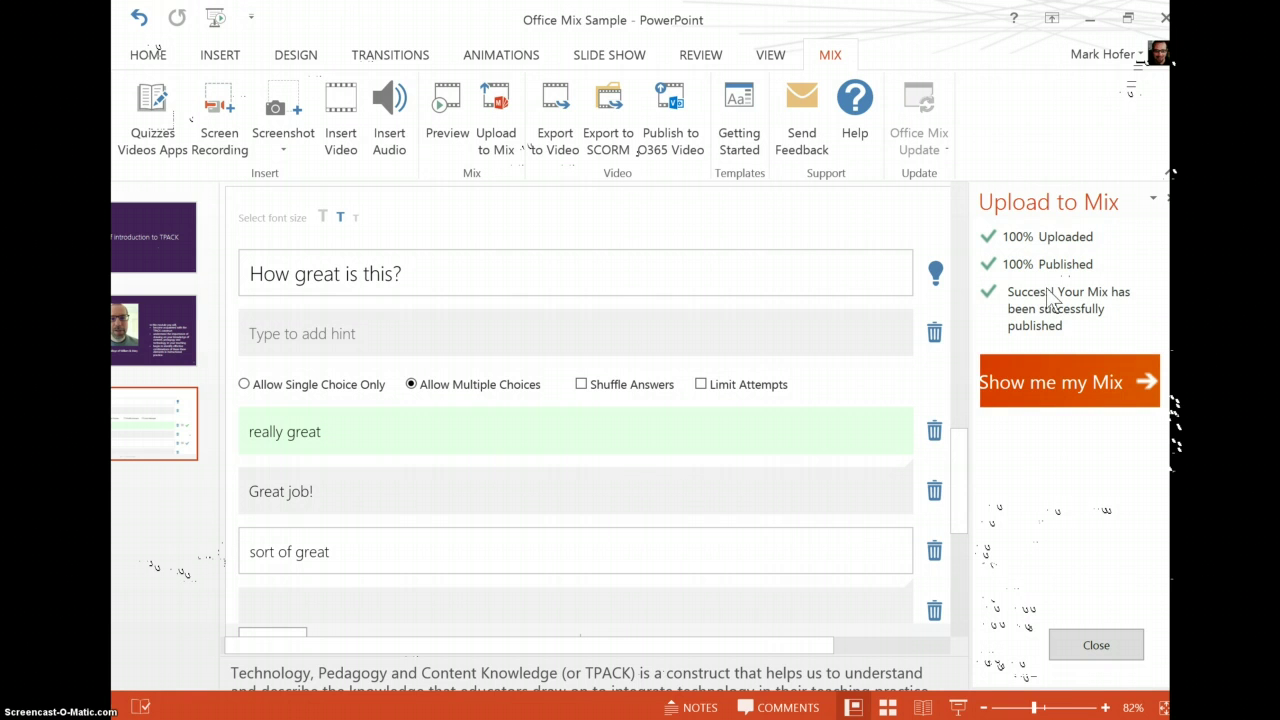
left_click(1052, 396)
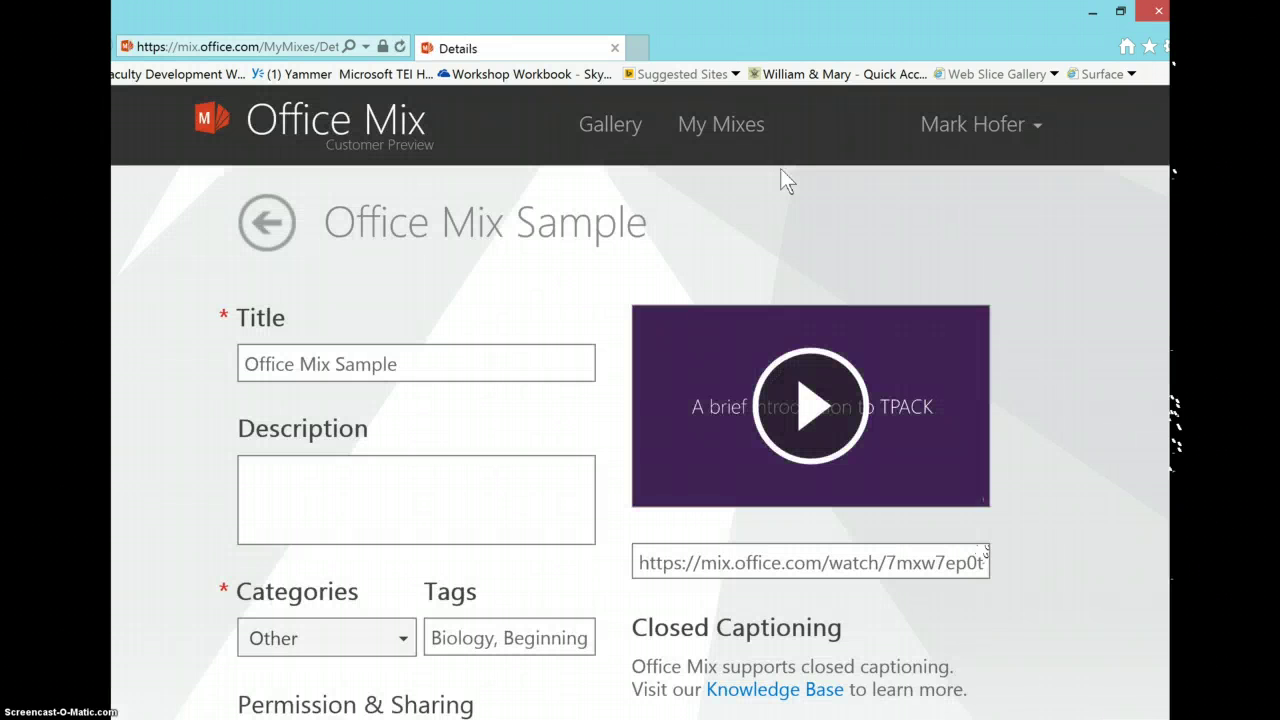
Step: Review the Mix's details and its permission and sharing settings, and look through the list of uploaded Mixes
left_click(974, 218)
scroll(976, 220, "down", 3)
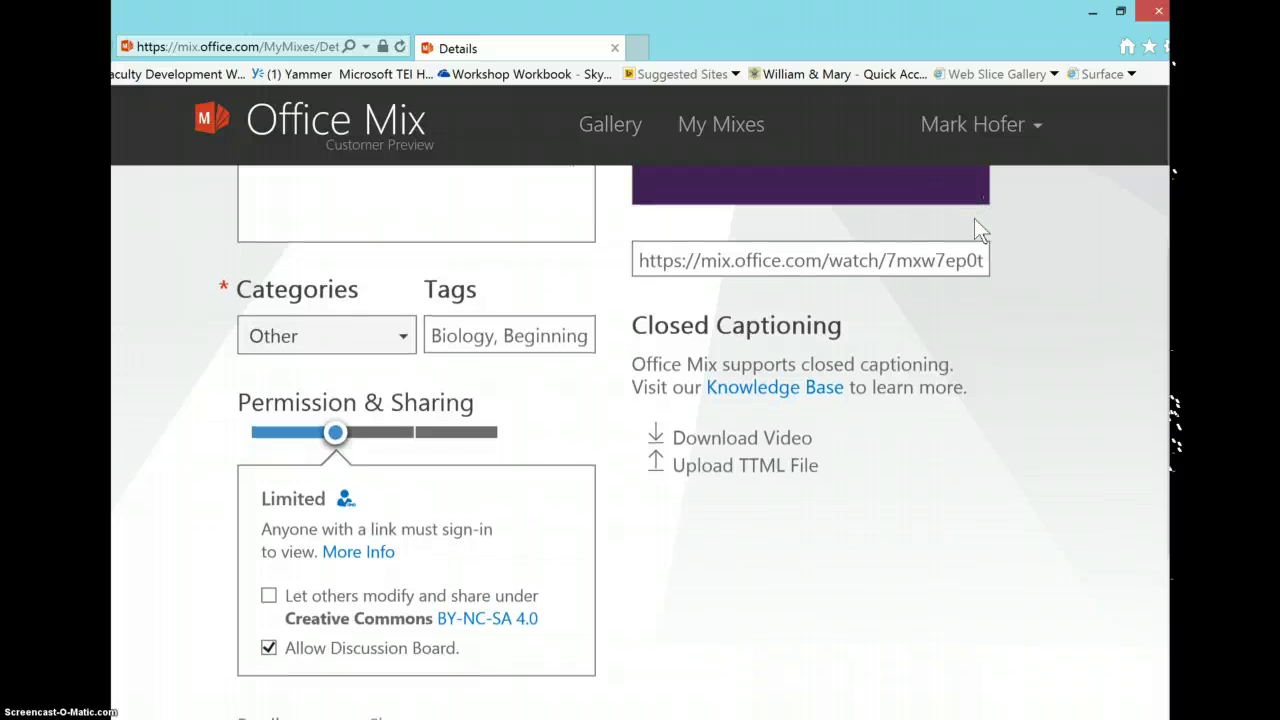
scroll(976, 220, "up", 3)
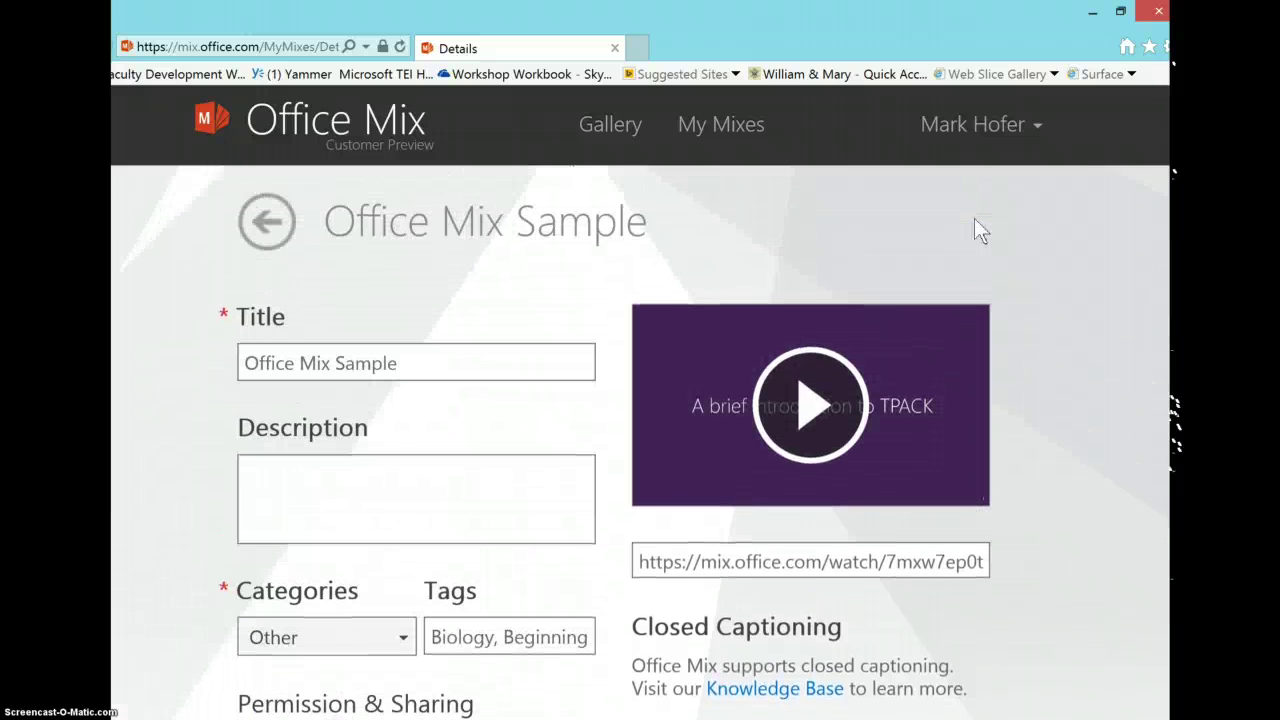
scroll(976, 220, "down", 1)
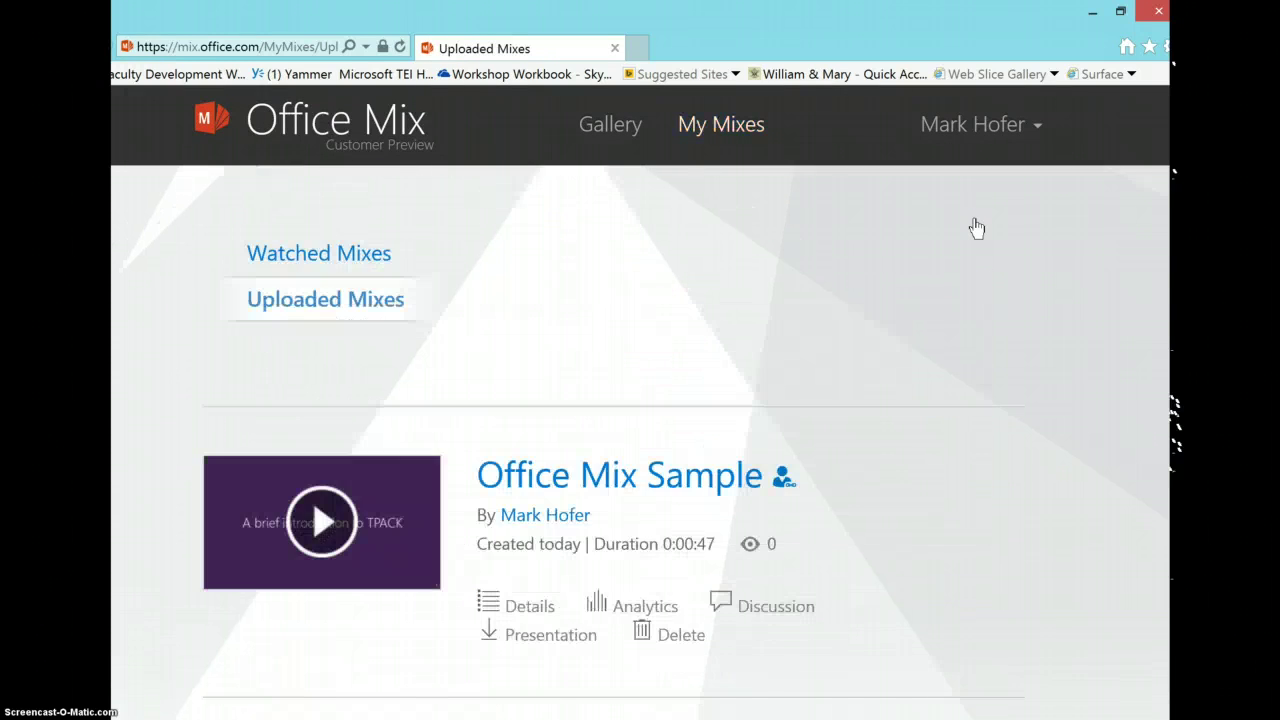
scroll(976, 228, "down", 3)
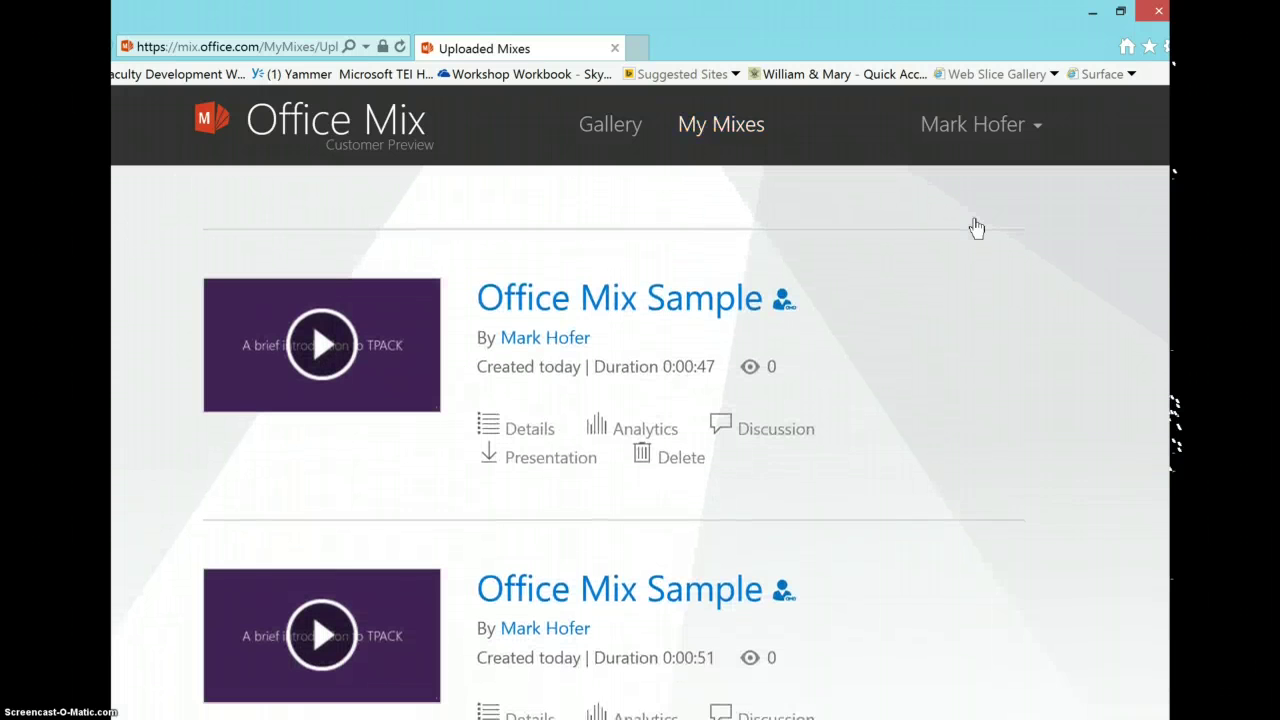
Step: Open the analytics of the uploaded Office Mix Sample and examine the summary for each slide
key("Return")
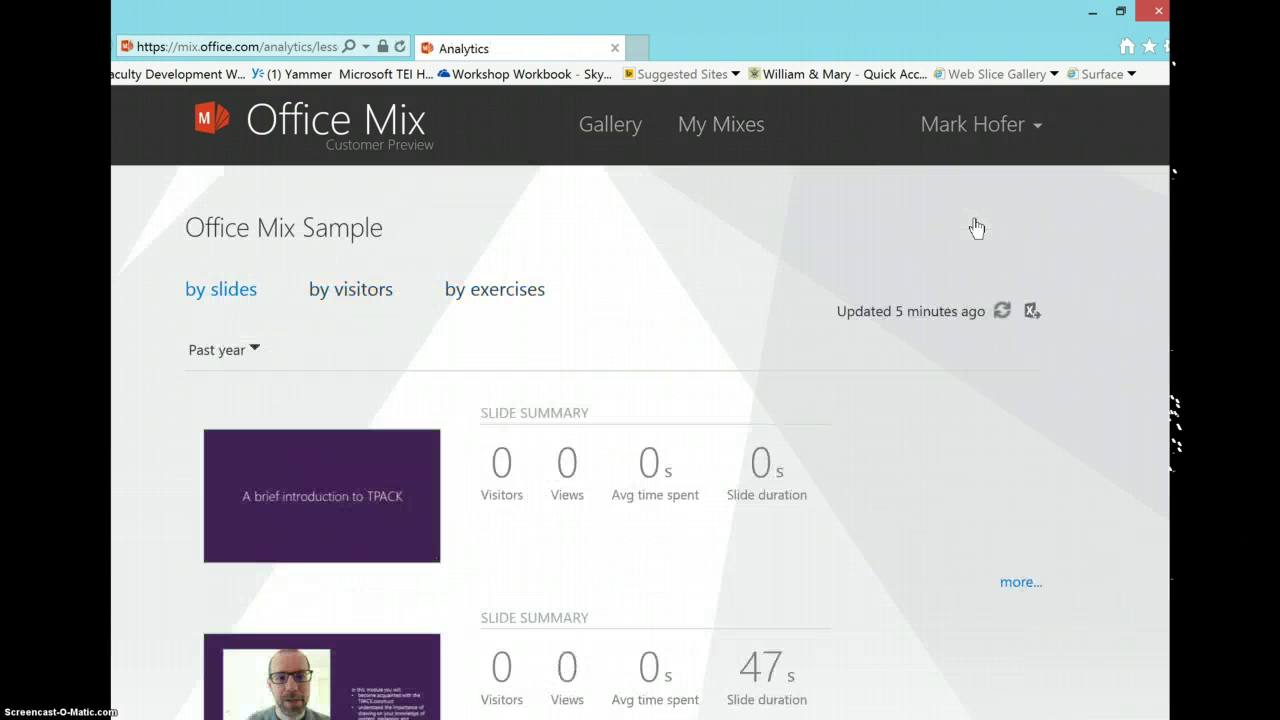
scroll(976, 228, "down", 1)
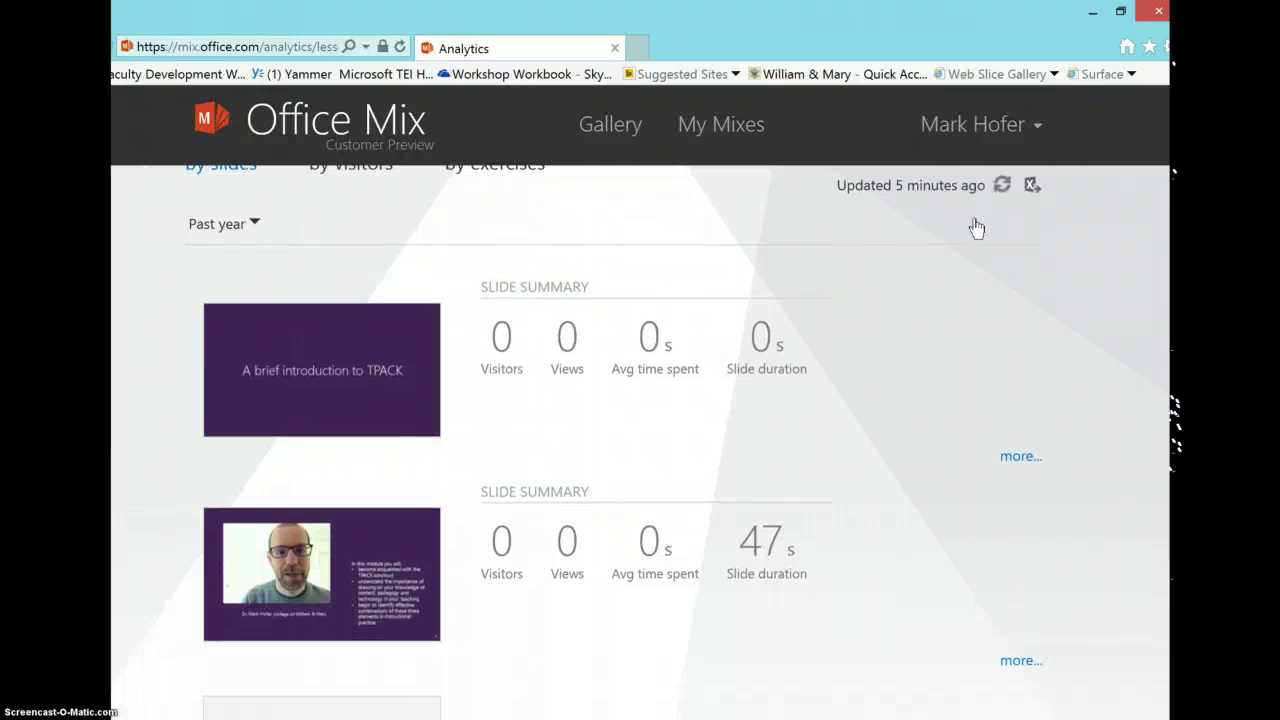
scroll(976, 228, "up", 1)
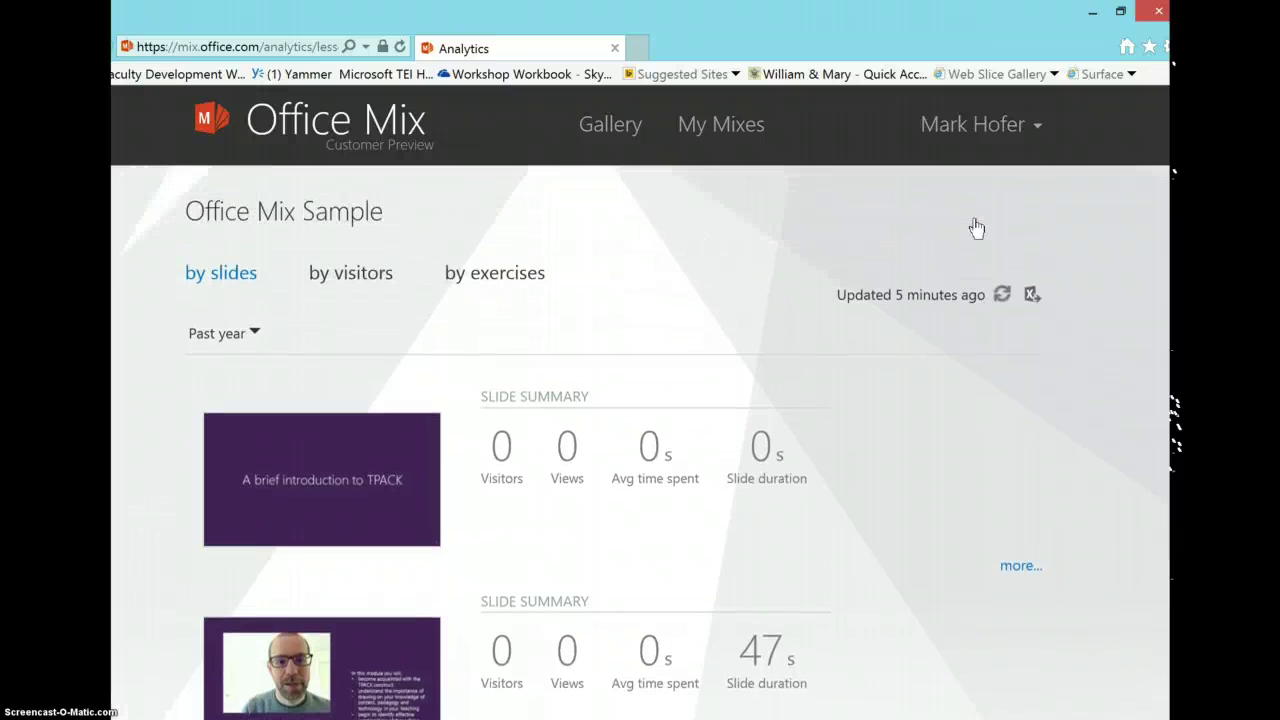
scroll(976, 228, "down", 2)
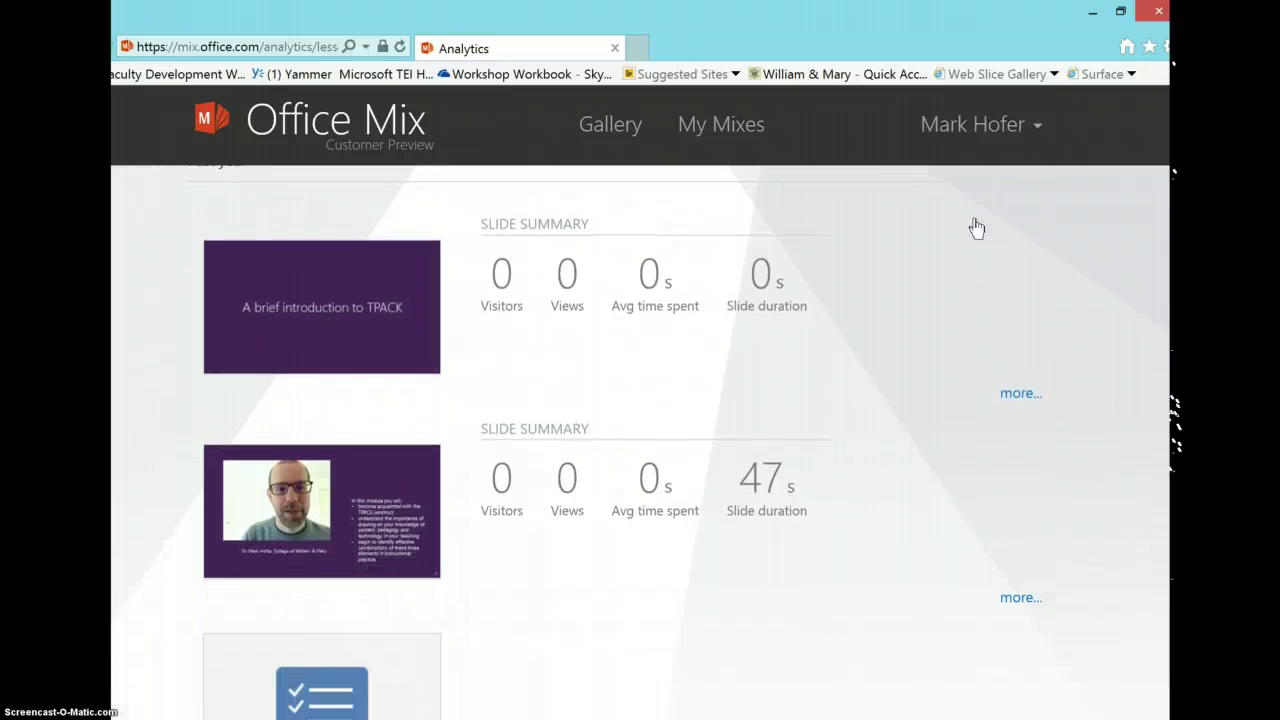
scroll(976, 228, "down", 1)
scroll(976, 228, "up", 1)
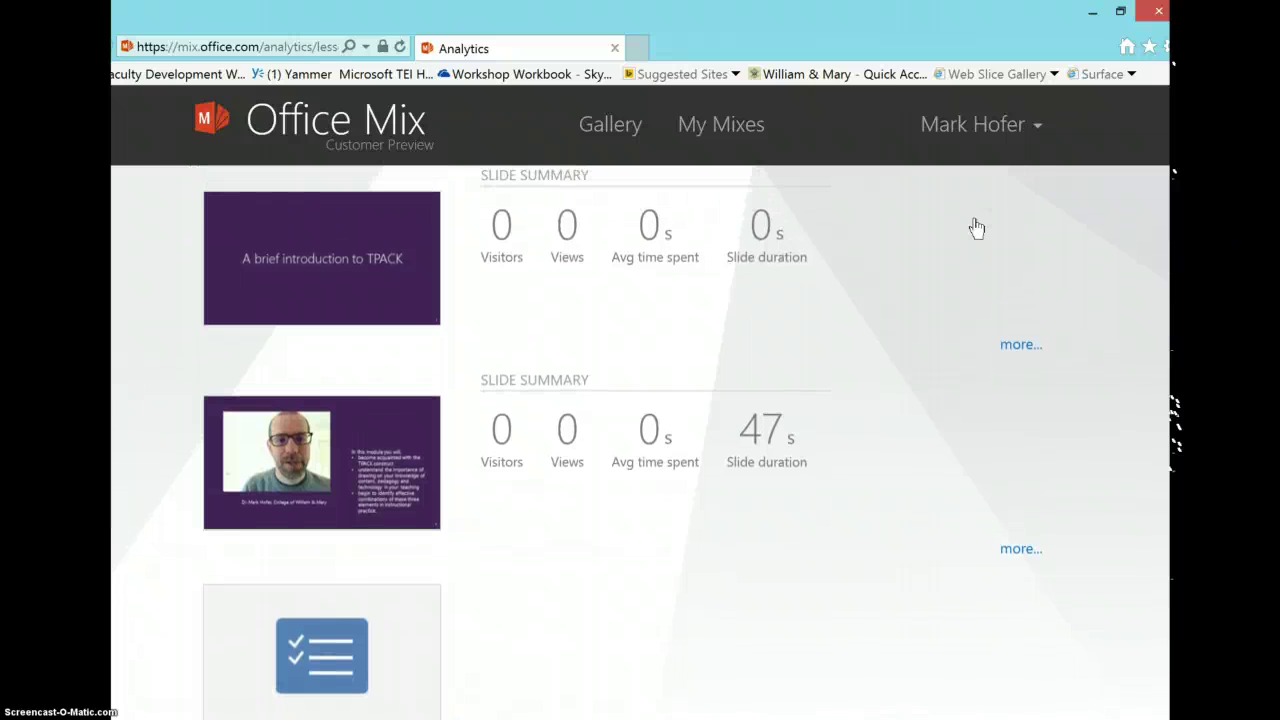
Step: Examine the Office Mix Sample analytics by visitors and by exercises
scroll(976, 228, "up", 2)
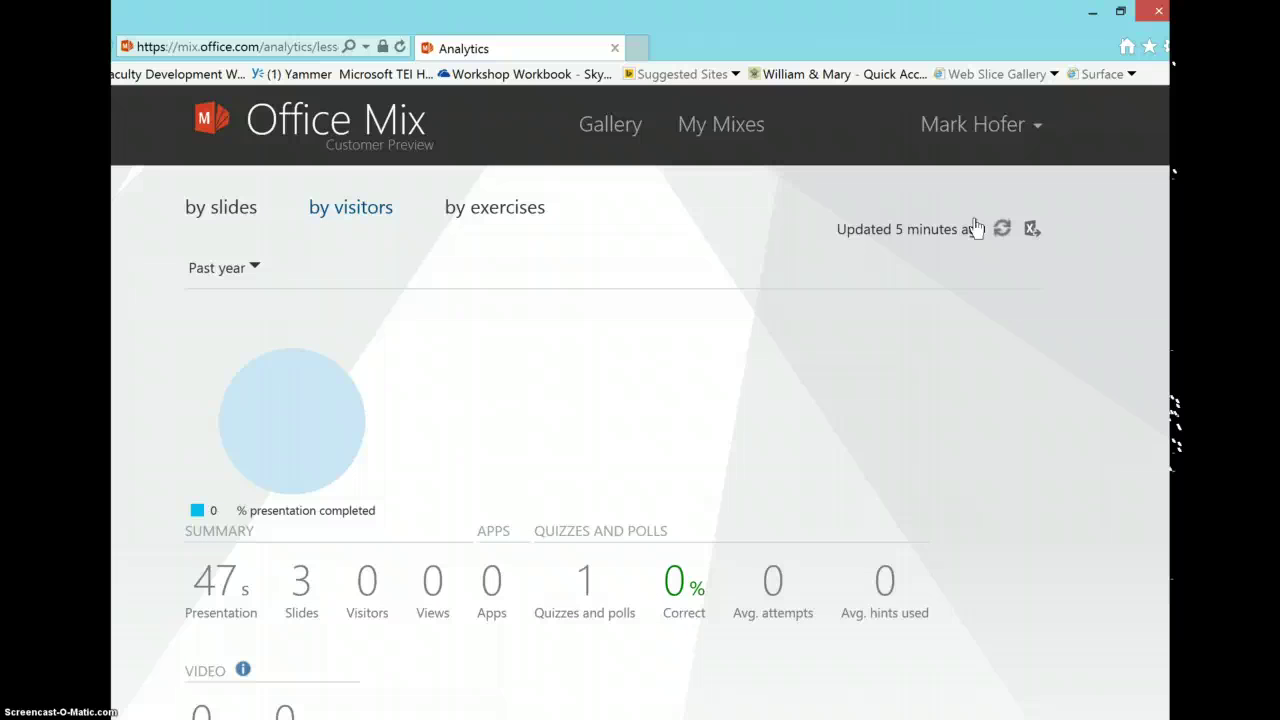
scroll(976, 228, "down", 2)
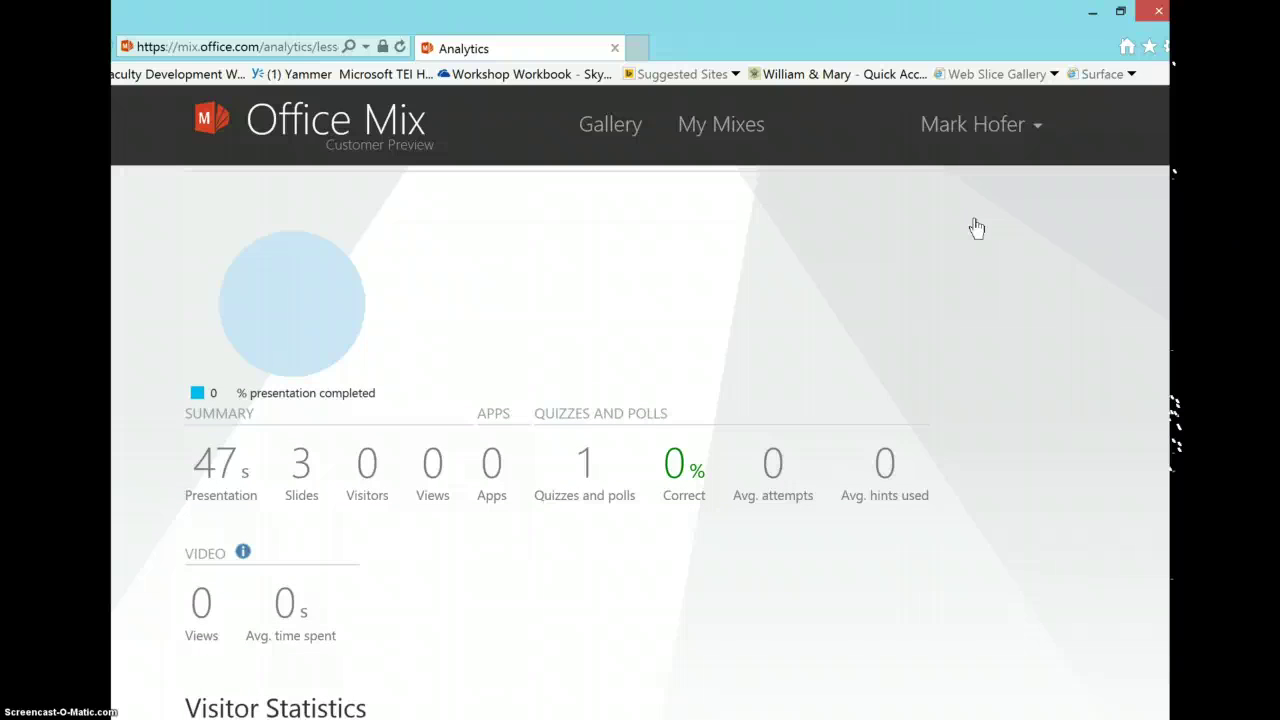
scroll(976, 228, "up", 3)
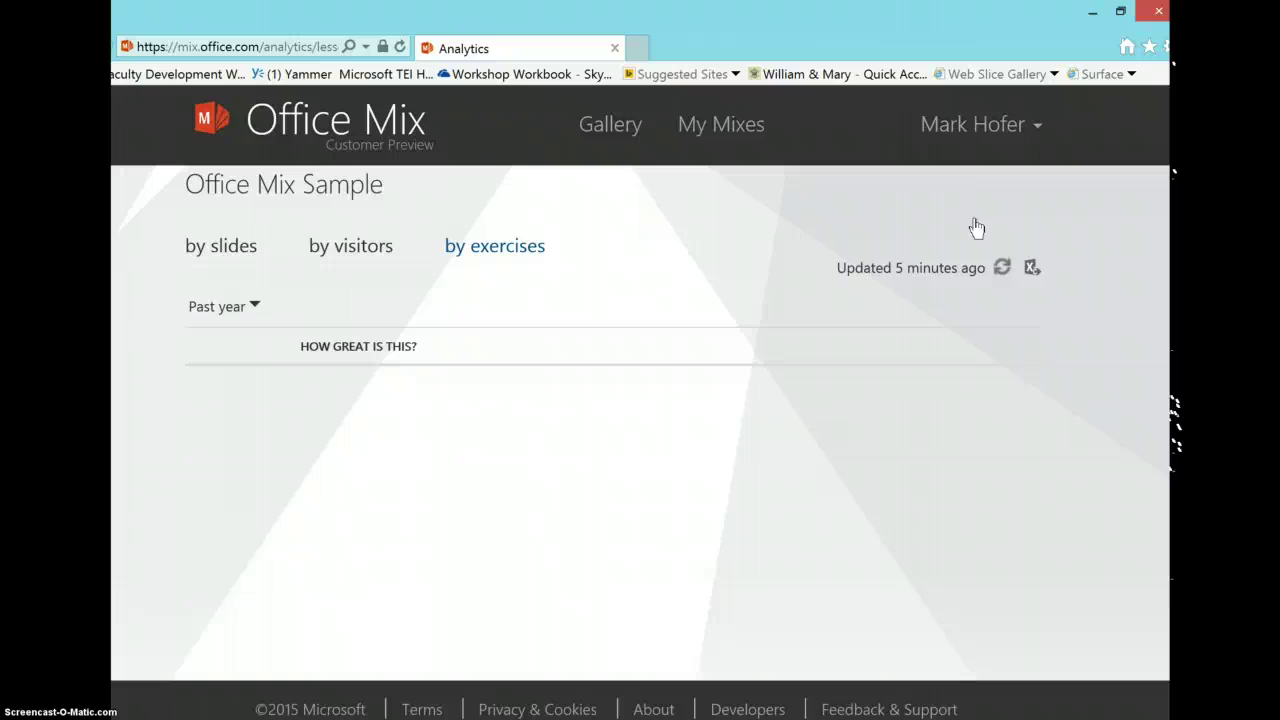
scroll(977, 228, "up", 1)
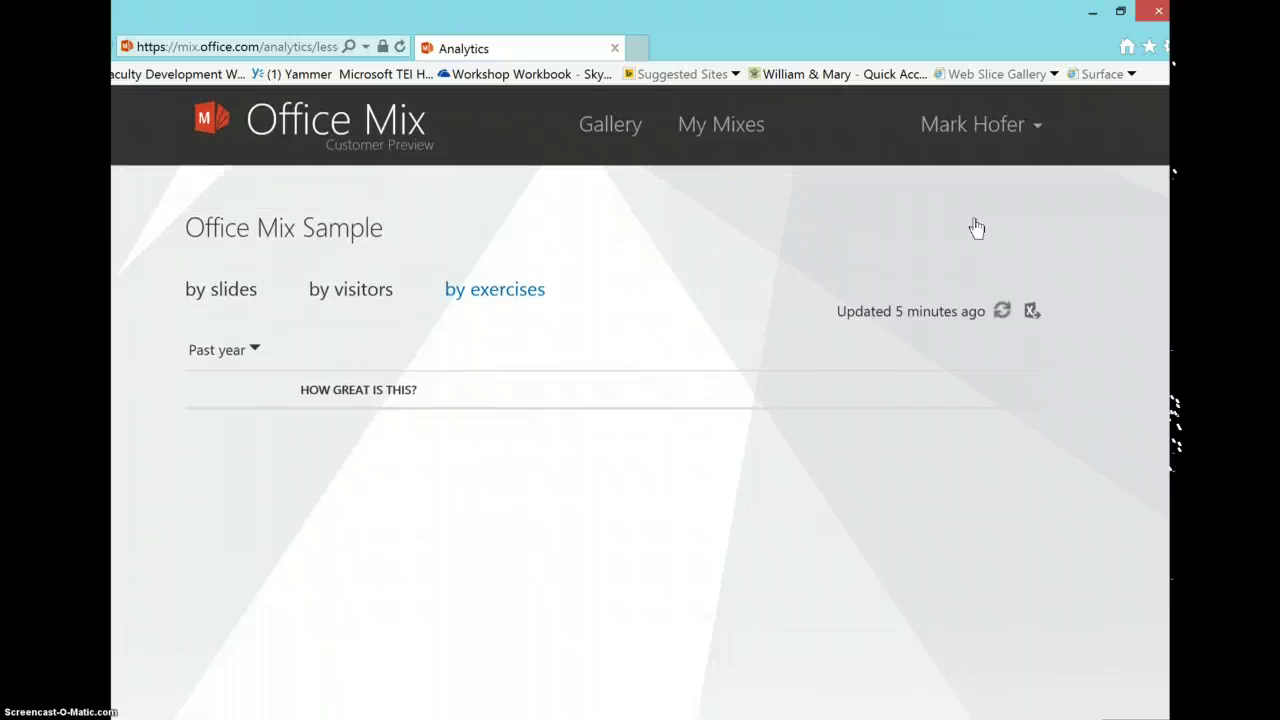